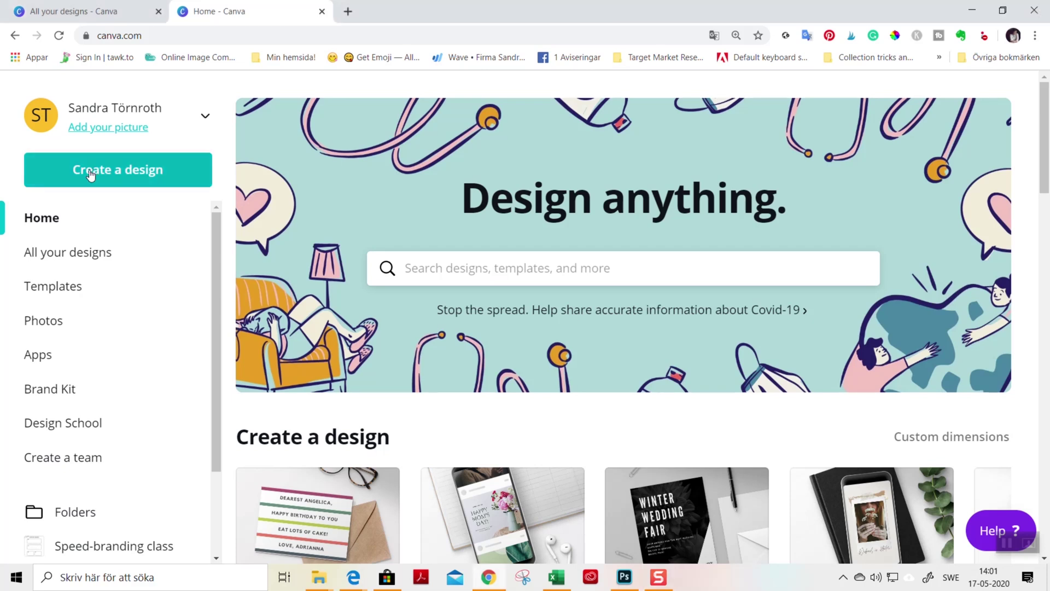
# Create a custom-size design 10 in wide and 7 in high, with units set to inches
pyautogui.click(93, 171)
pyautogui.click(105, 257)
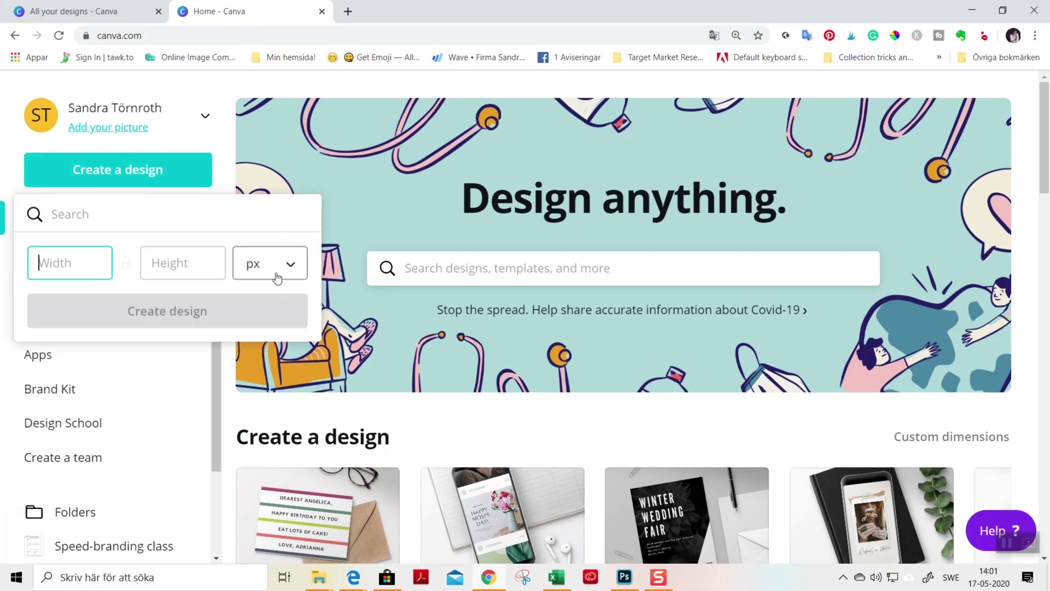
pyautogui.click(276, 277)
pyautogui.click(274, 298)
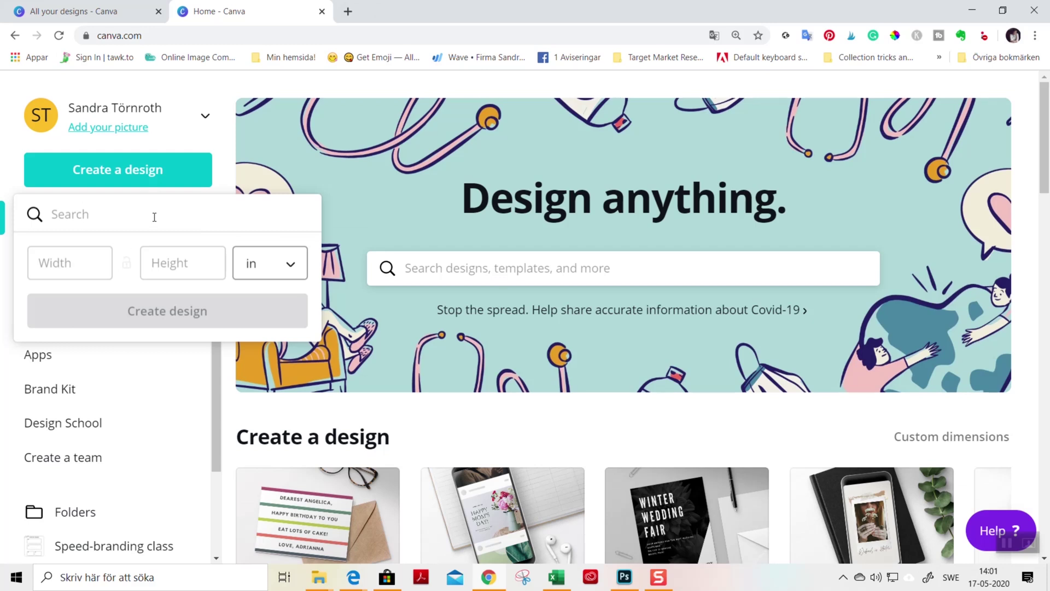
pyautogui.click(63, 261)
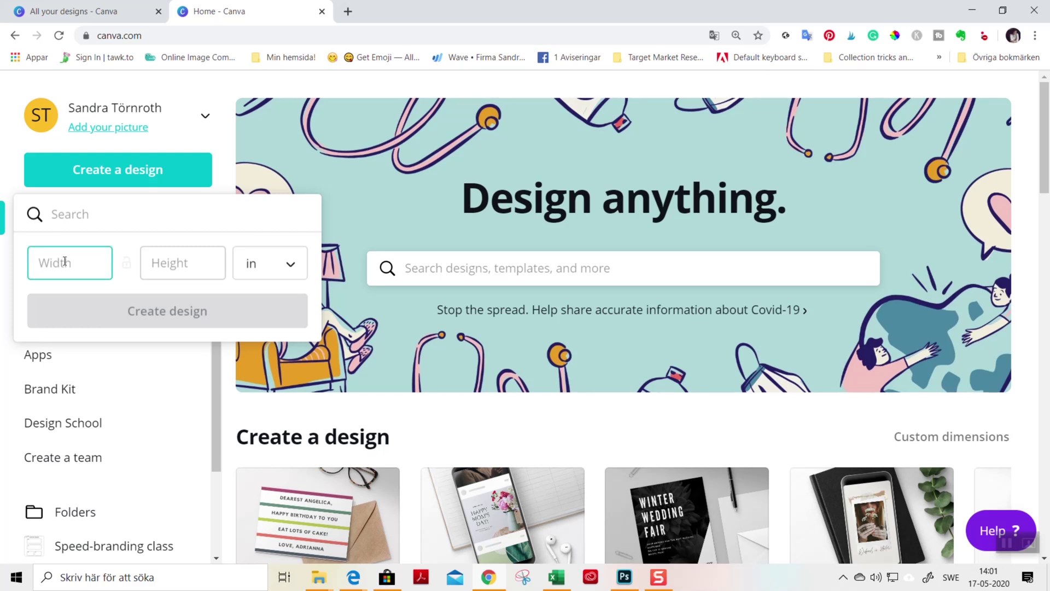
pyautogui.write('10')
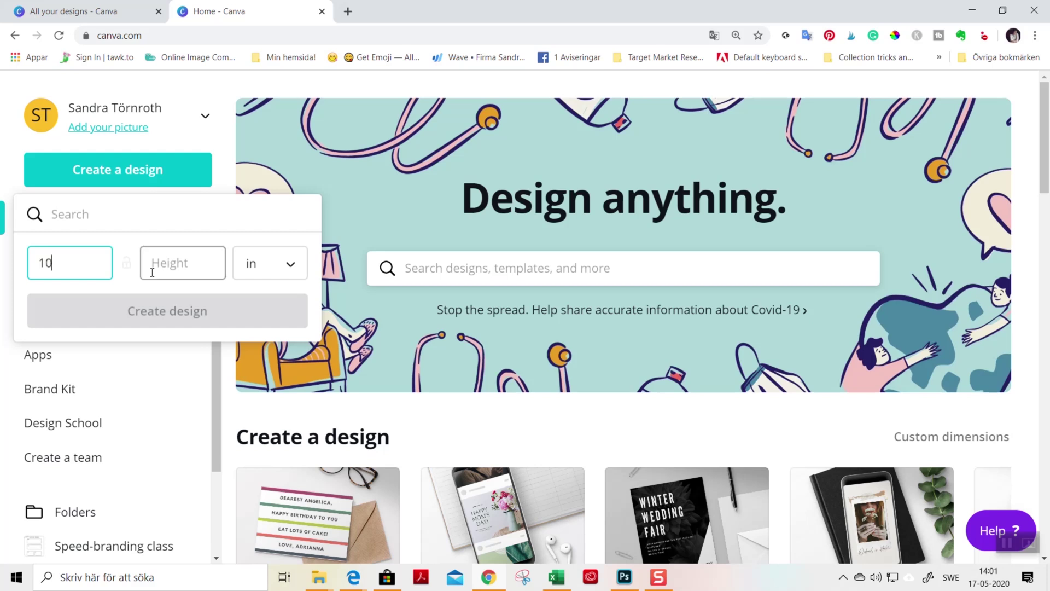
pyautogui.click(170, 262)
pyautogui.write('7')
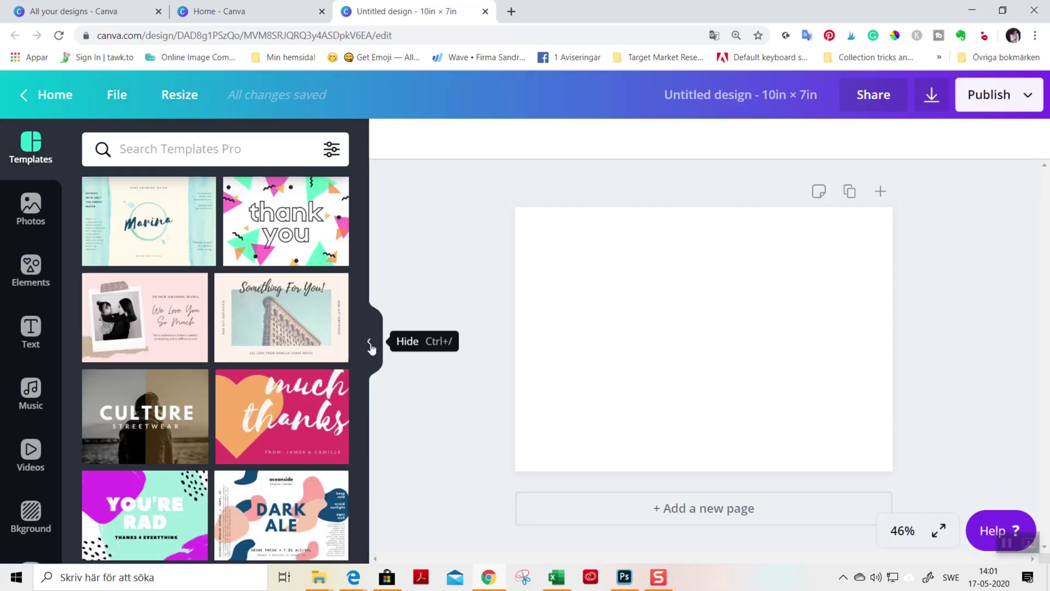
# Hide the Templates panel and turn on Show print bleed from the File menu
pyautogui.click(370, 344)
pyautogui.click(112, 96)
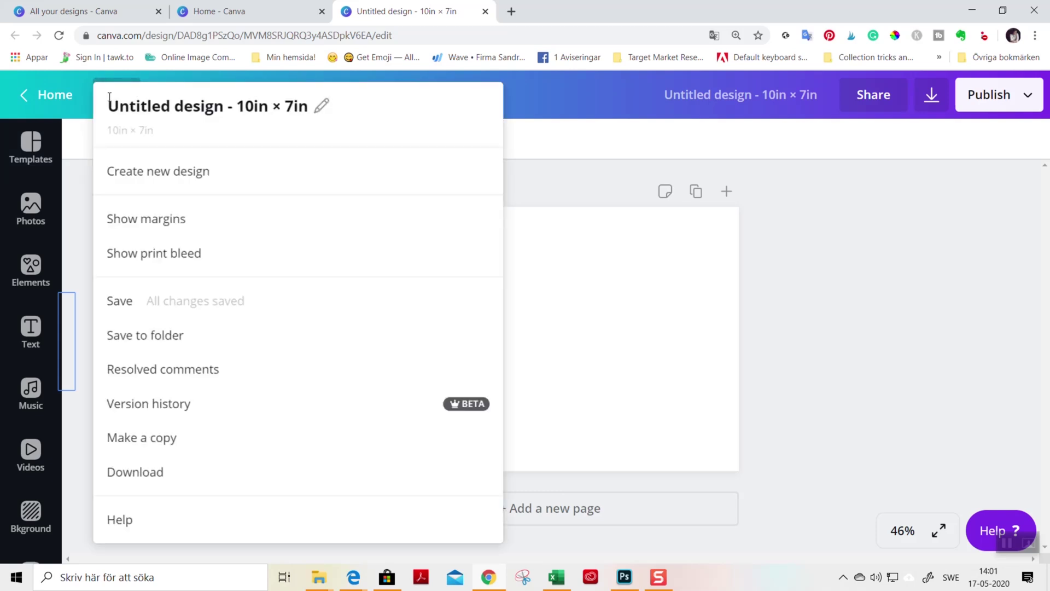
pyautogui.click(164, 256)
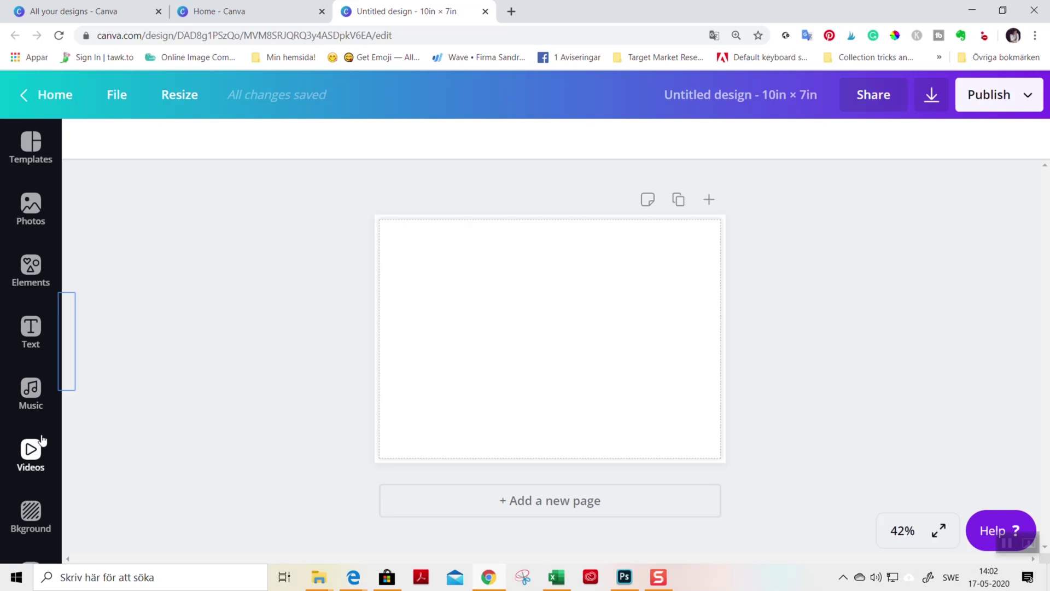
pyautogui.click(29, 269)
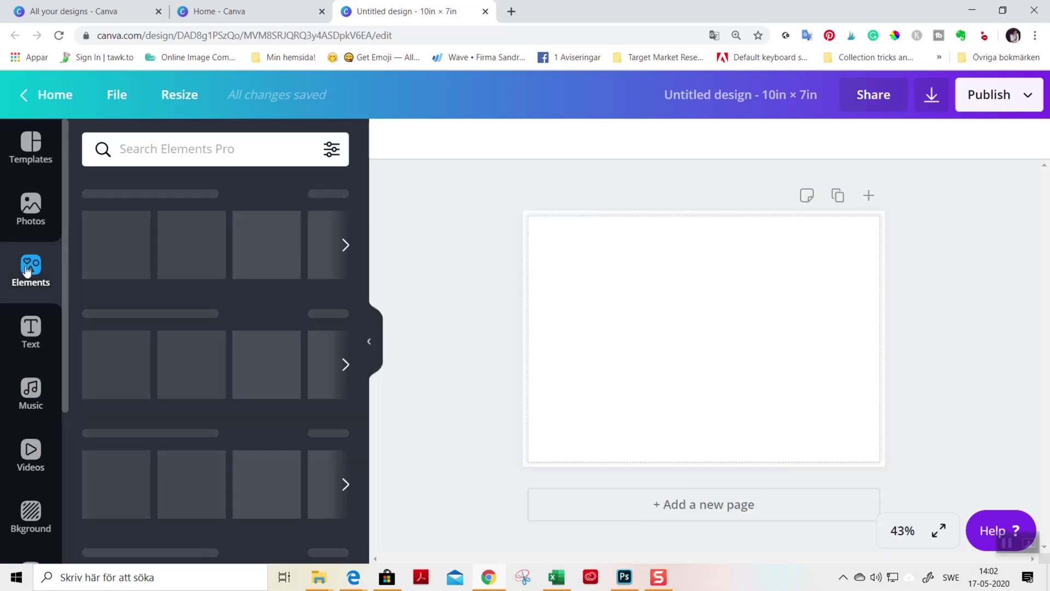
# Place a single-cell grid, narrow it to the left half (about 5.1 in), and fill it pale beige
pyautogui.scroll(-5, 127, 327)
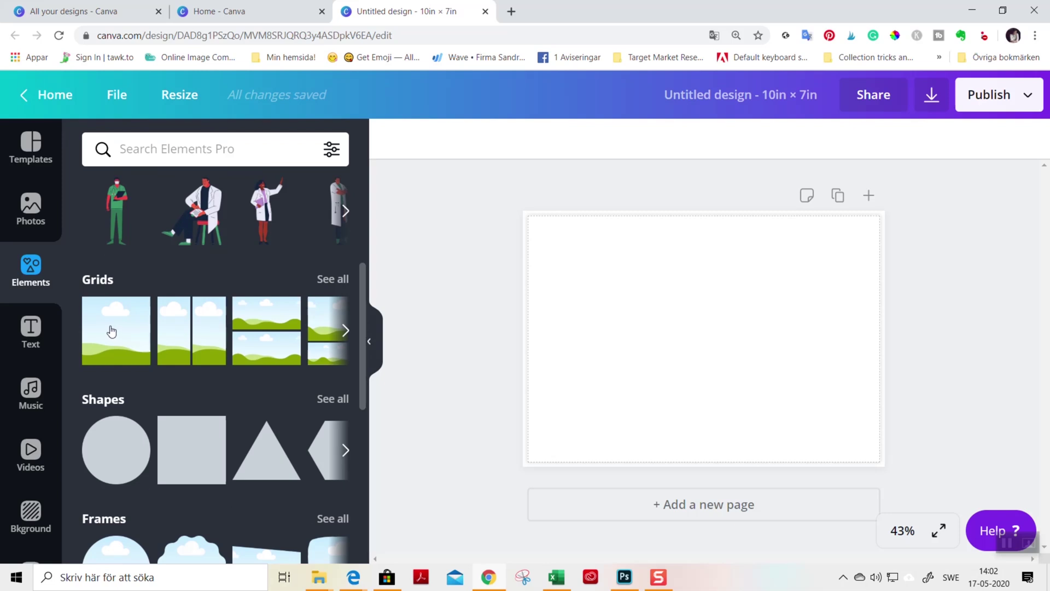
pyautogui.moveTo(111, 331); pyautogui.dragTo(598, 366)
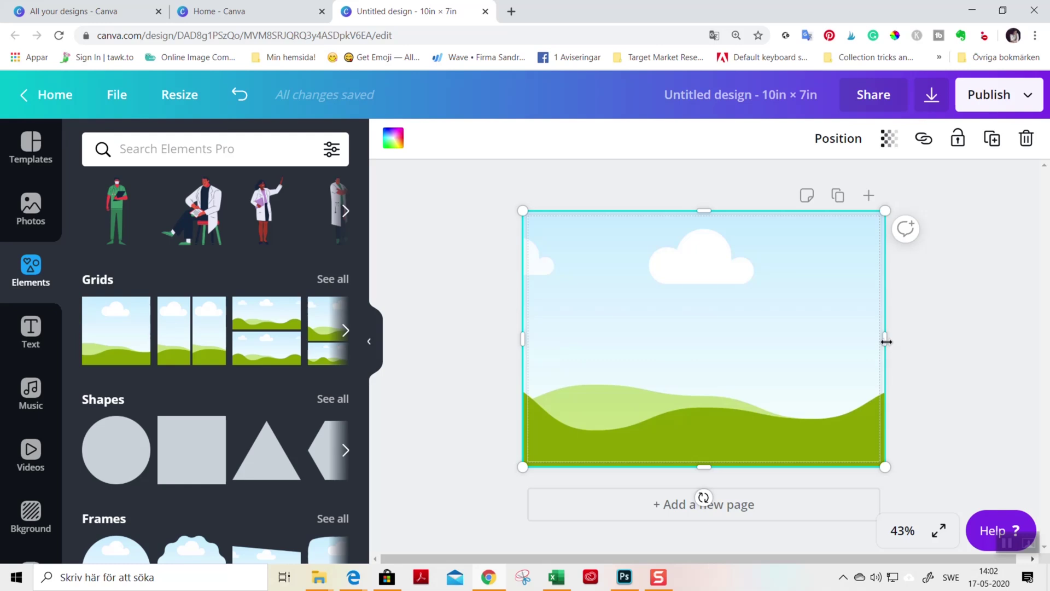
pyautogui.moveTo(886, 342); pyautogui.dragTo(709, 323)
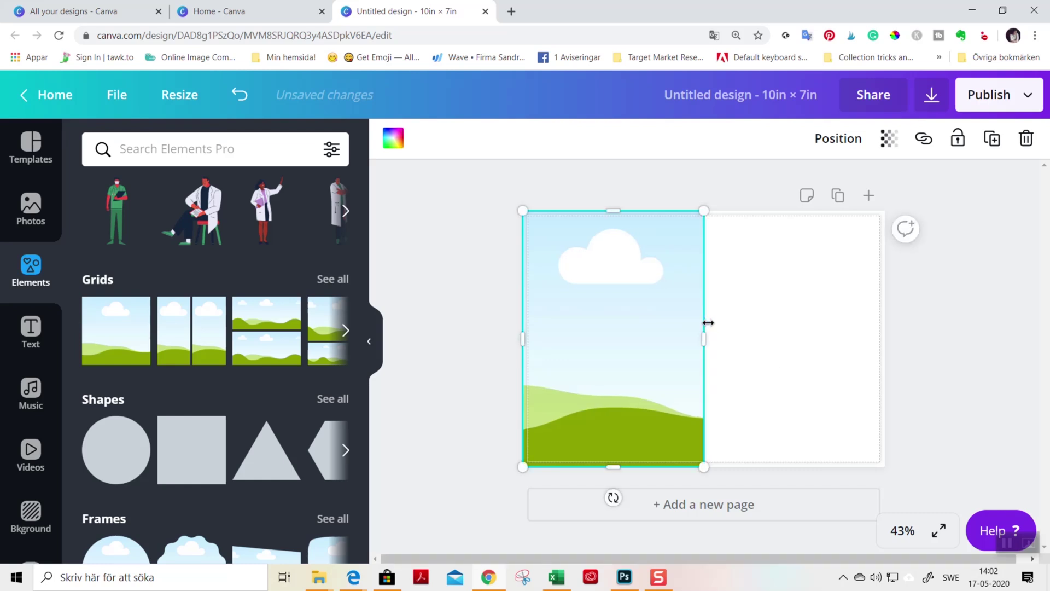
pyautogui.click(387, 143)
pyautogui.click(196, 407)
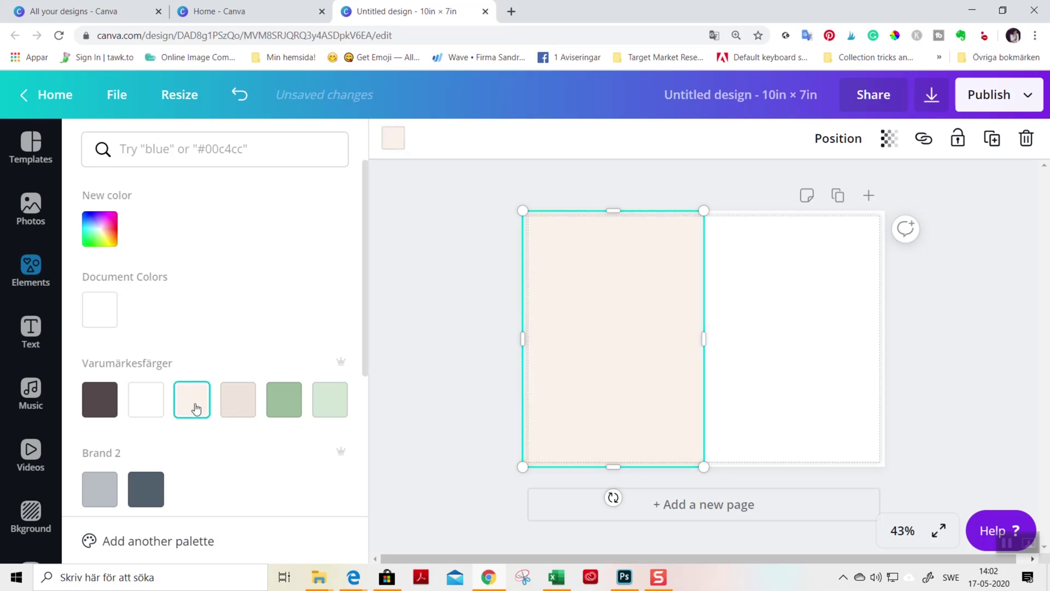
pyautogui.click(407, 268)
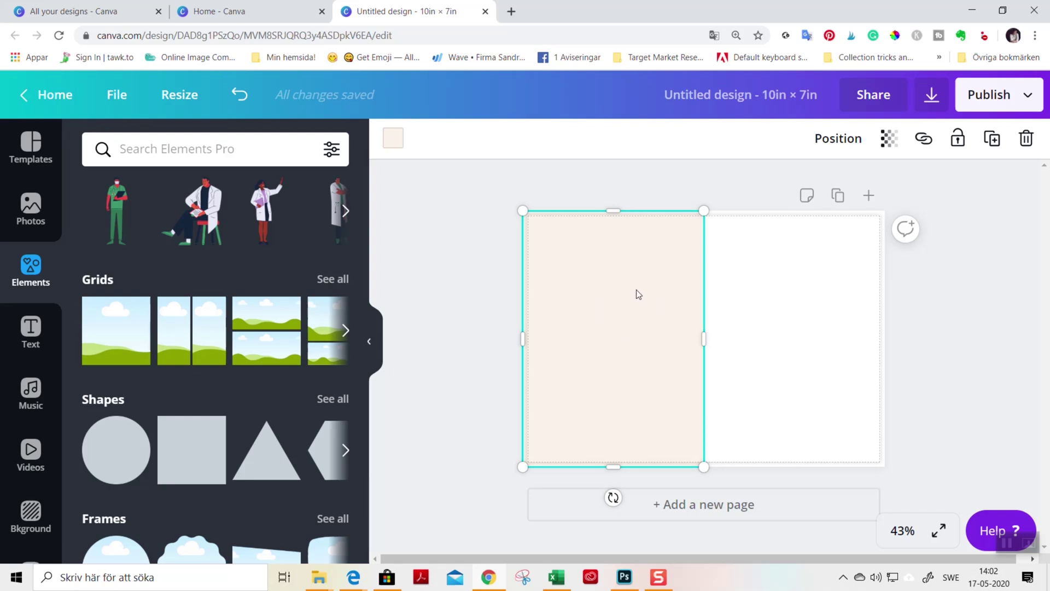
# Duplicate the beige panel onto the right half, then lock both panels together
pyautogui.click(995, 141)
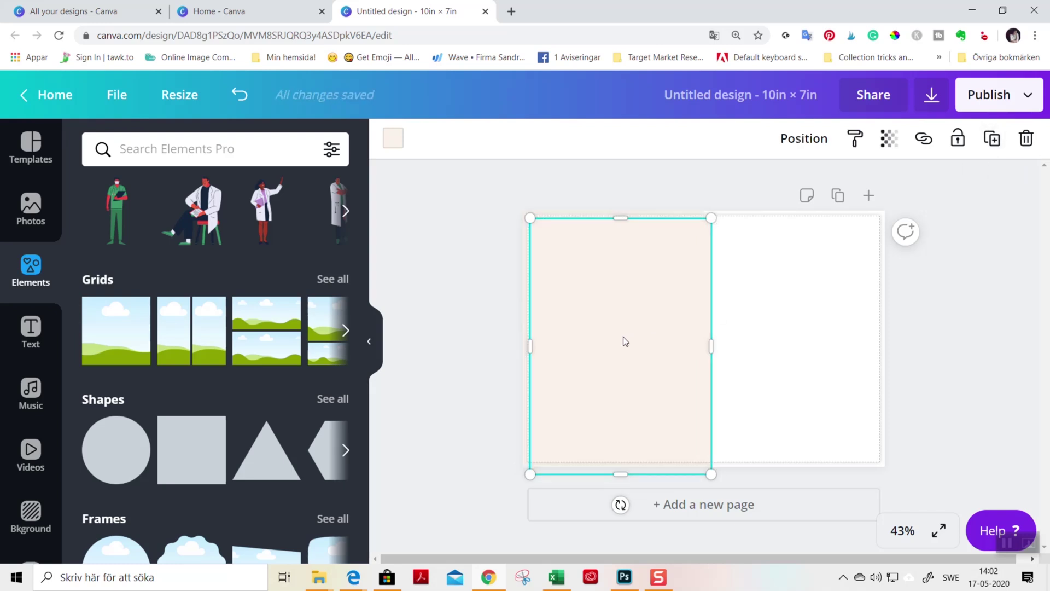
pyautogui.moveTo(605, 326); pyautogui.dragTo(777, 320)
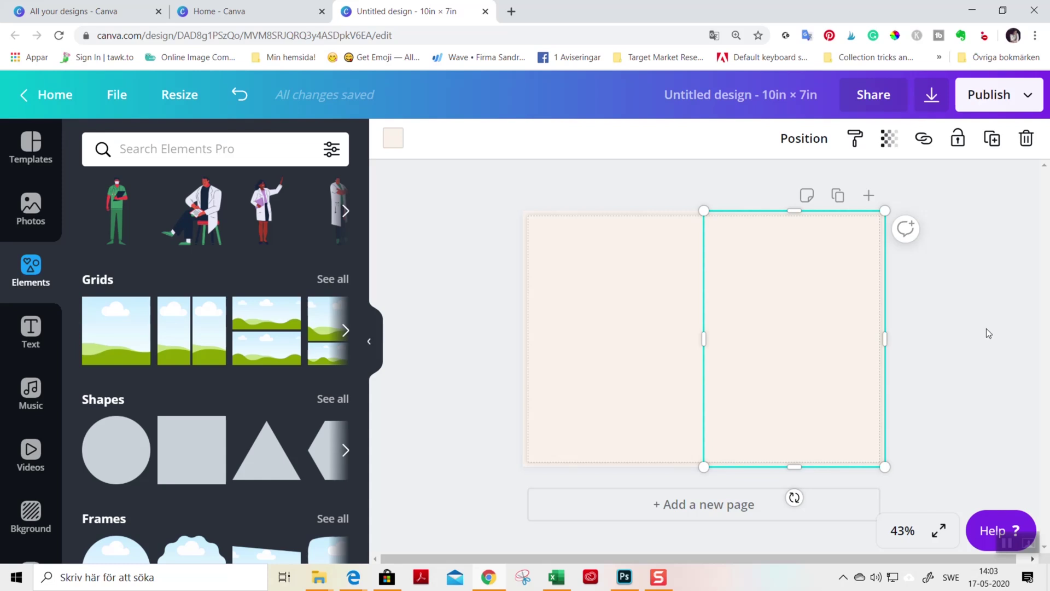
pyautogui.click(644, 328)
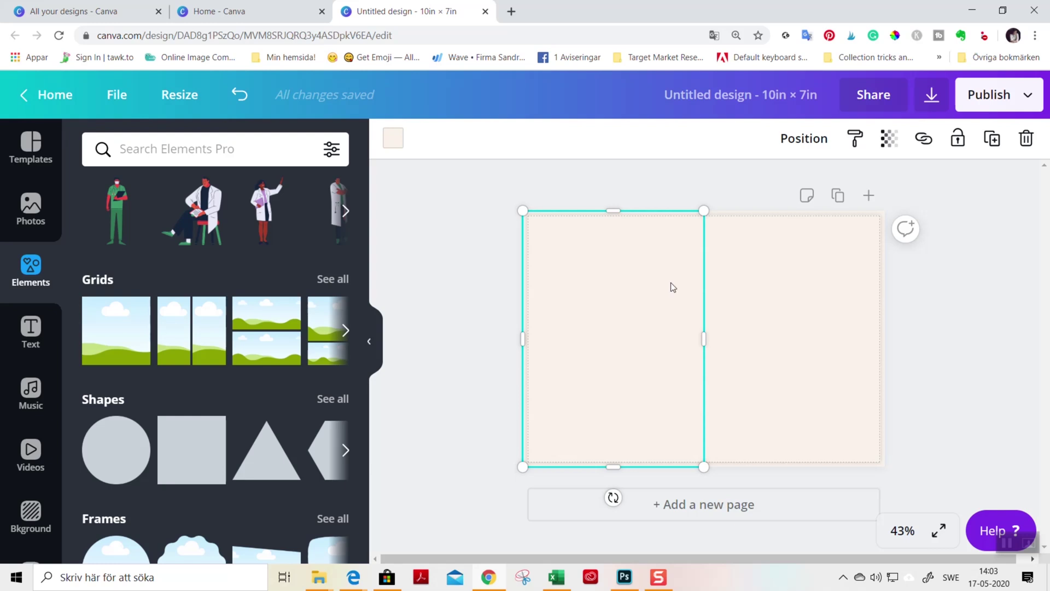
pyautogui.click(774, 272)
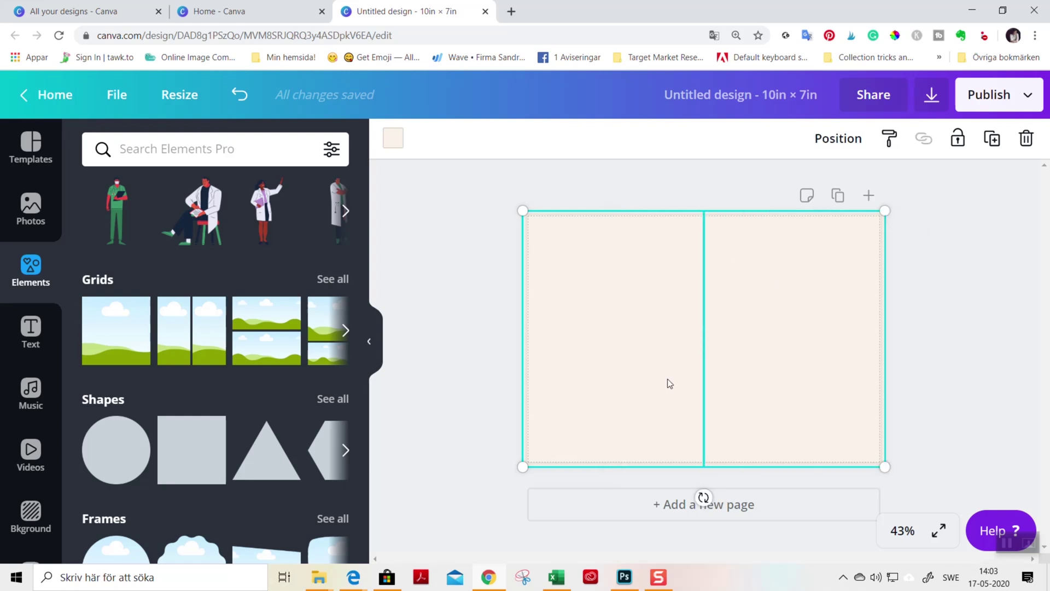
pyautogui.click(959, 143)
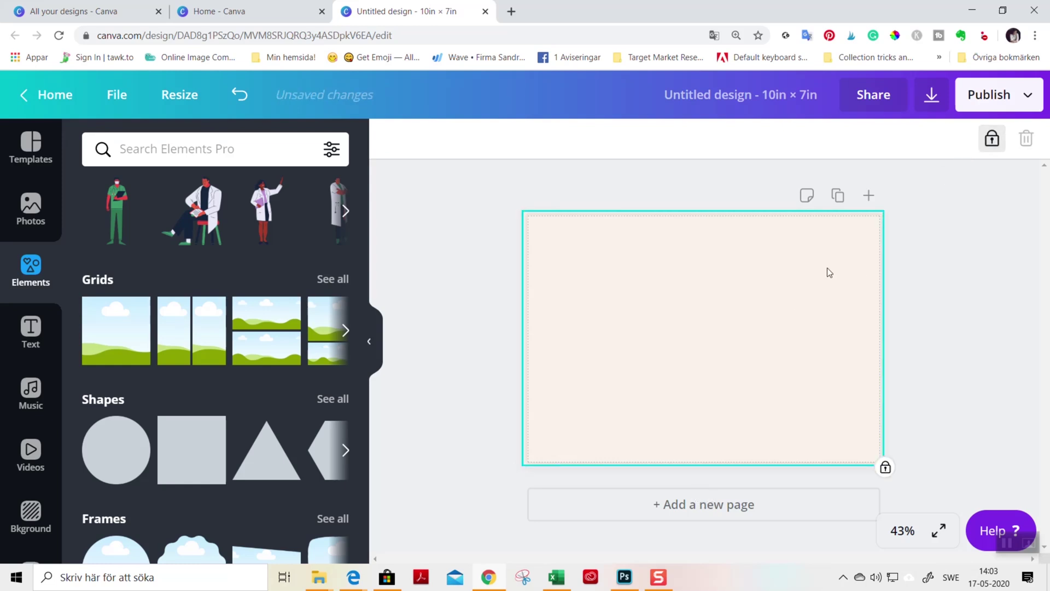
pyautogui.press('Escape')
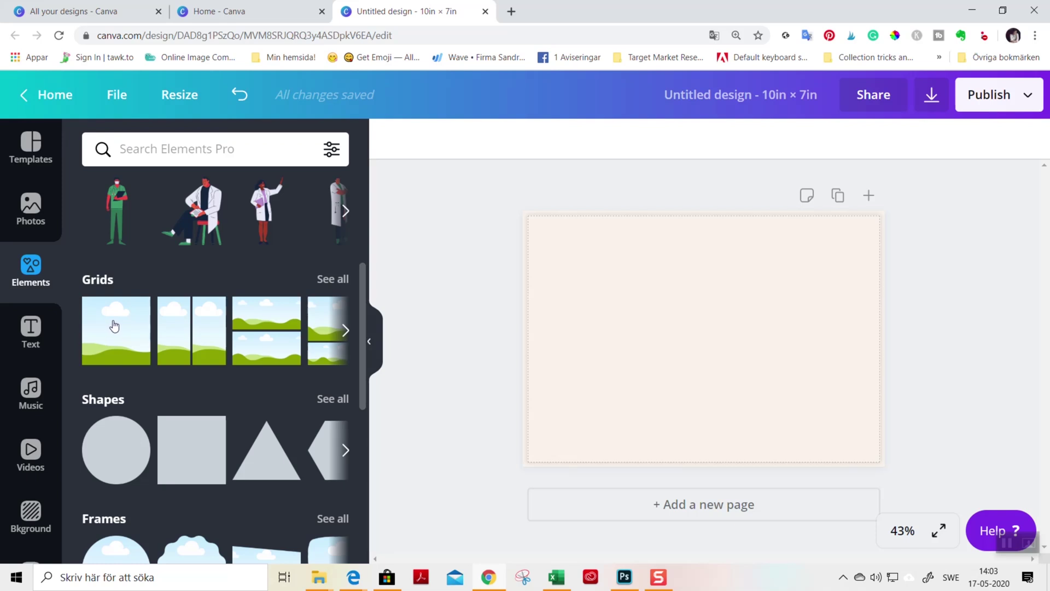
# Add a second grid and shrink it into a small upright rectangle on the page's right side
pyautogui.moveTo(113, 325); pyautogui.dragTo(691, 317)
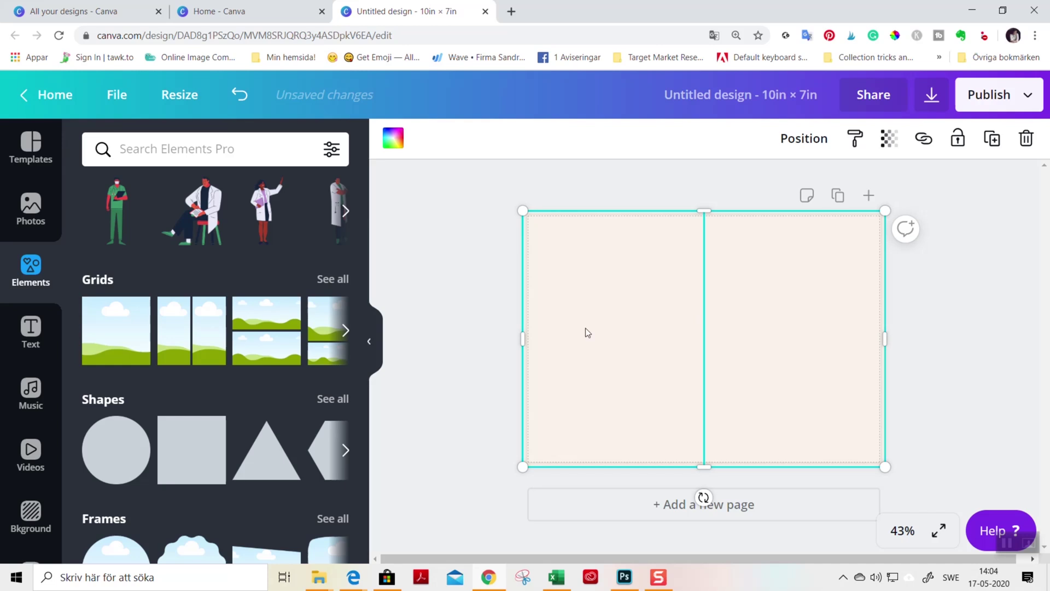
pyautogui.moveTo(523, 340); pyautogui.dragTo(753, 340)
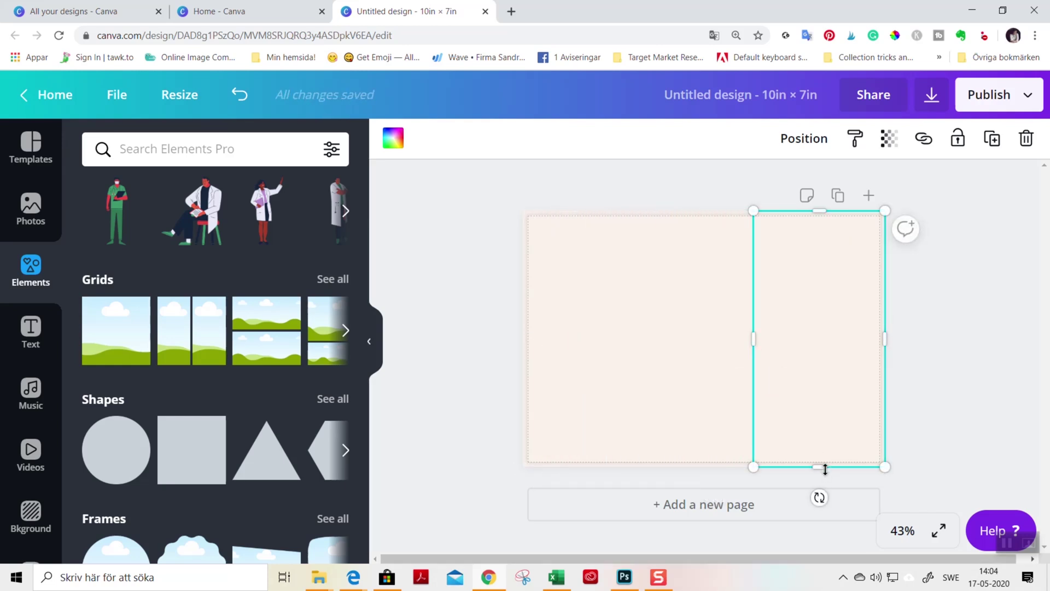
pyautogui.moveTo(826, 468); pyautogui.dragTo(837, 369)
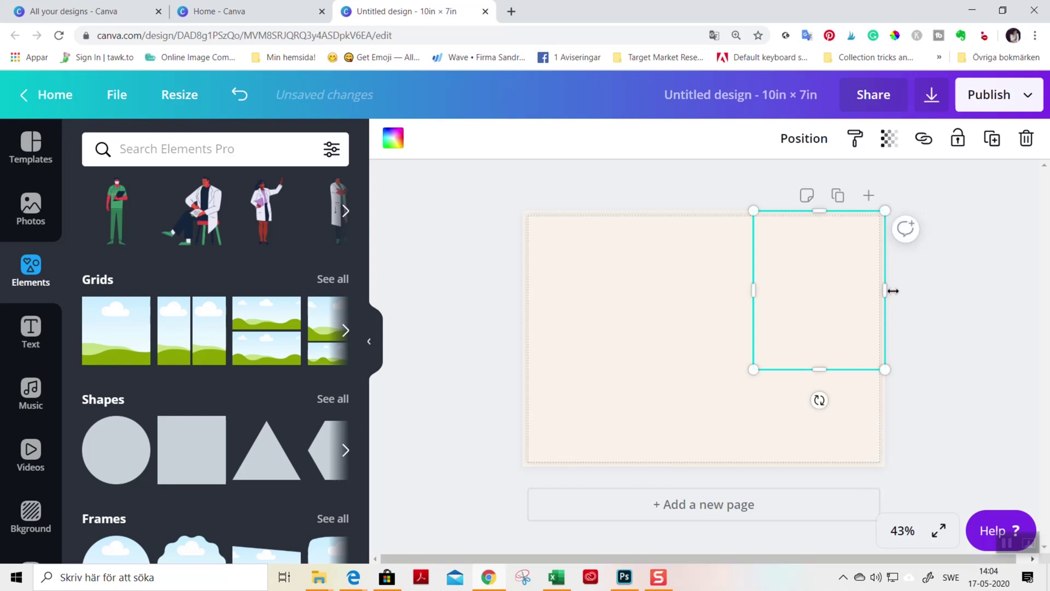
pyautogui.moveTo(893, 291); pyautogui.dragTo(810, 346)
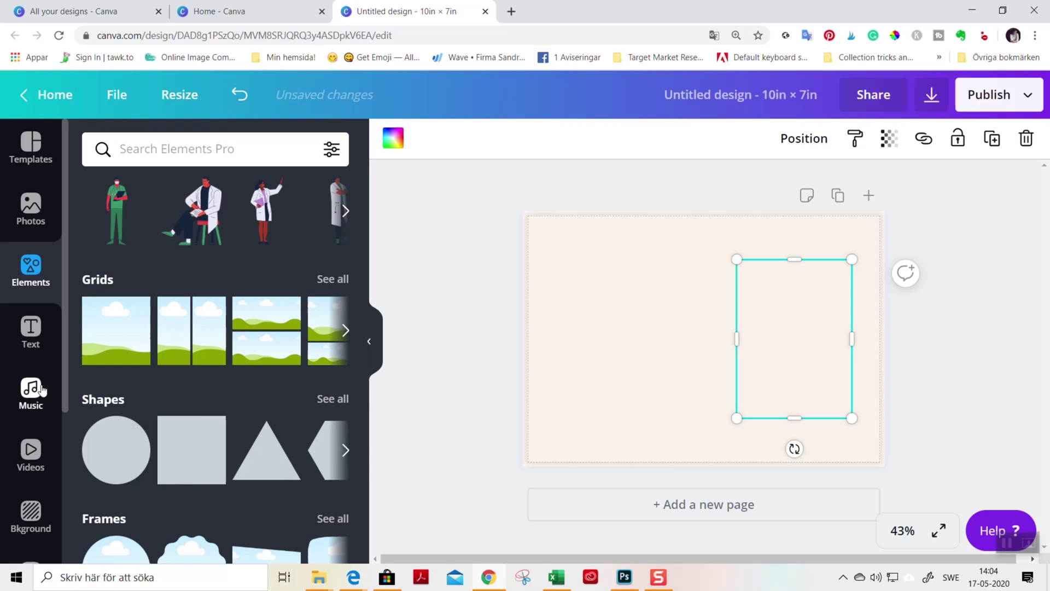
# Place the uploaded white oval frame image on the right side of the card
pyautogui.scroll(-3, 31, 460)
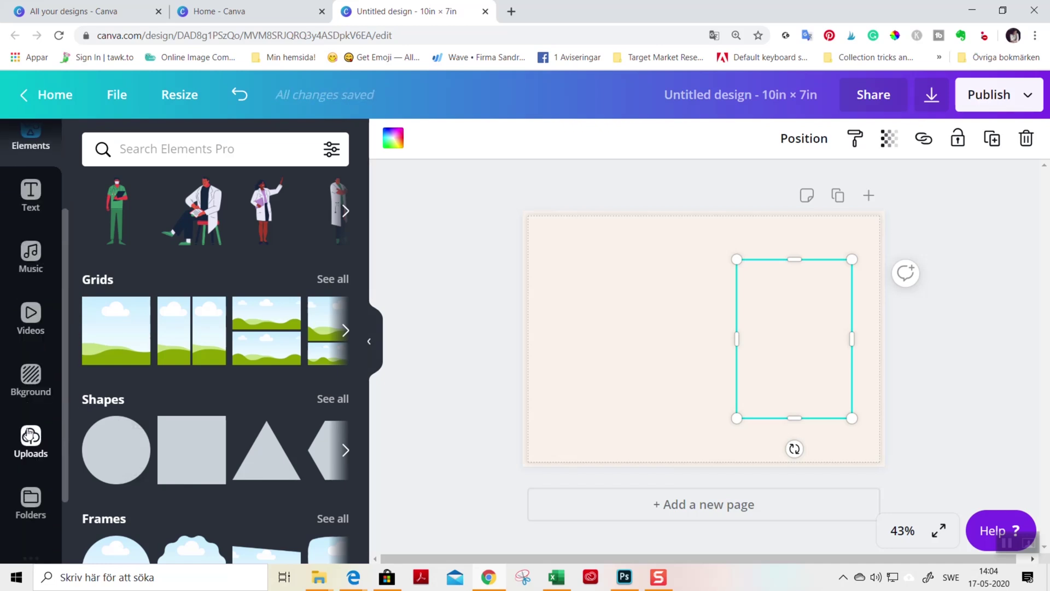
pyautogui.click(31, 435)
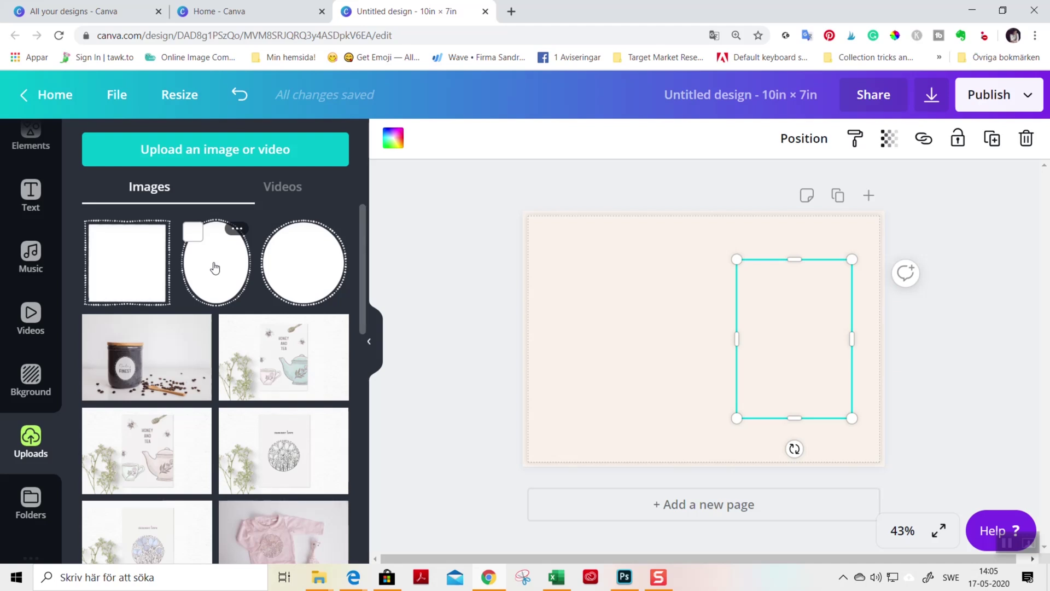
pyautogui.moveTo(215, 267); pyautogui.dragTo(757, 298)
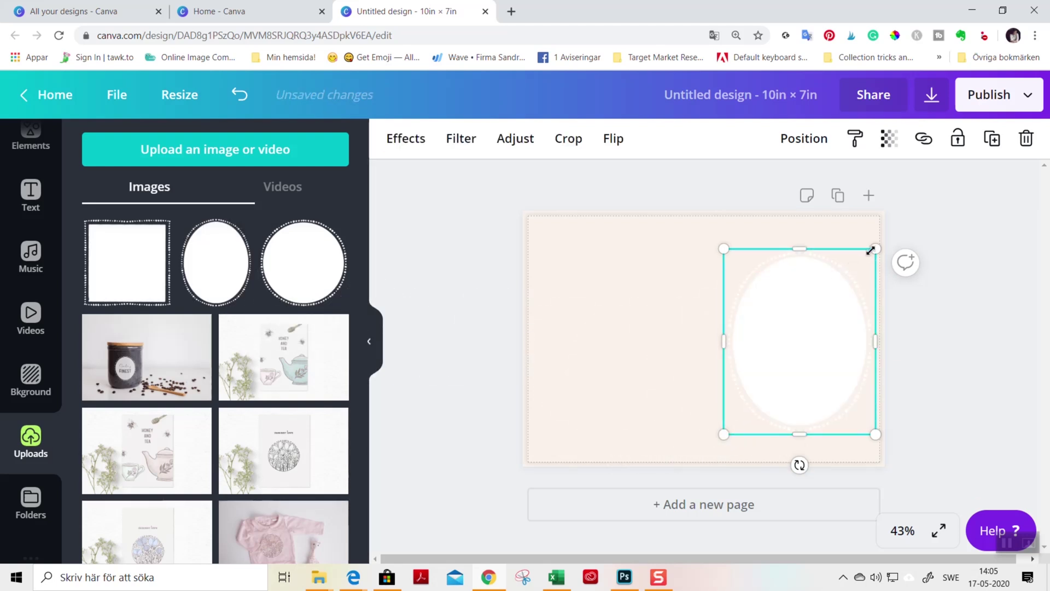
# Resize the oval frame to about 3.7 × 4.6 in, move it up on the right, and lock it
pyautogui.moveTo(874, 249); pyautogui.dragTo(843, 290)
pyautogui.moveTo(794, 358); pyautogui.dragTo(791, 332)
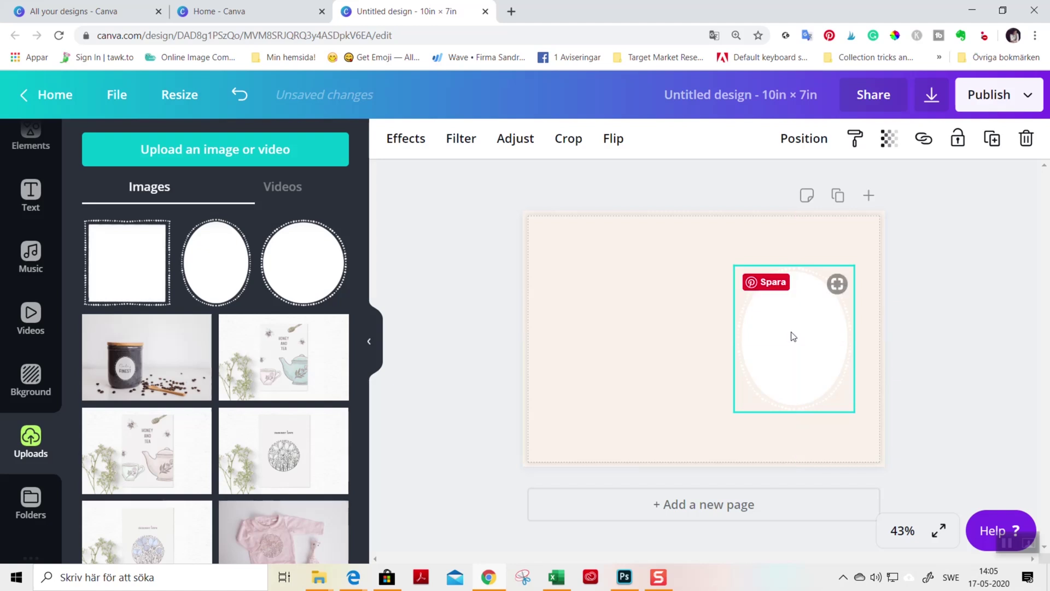
pyautogui.click(957, 140)
pyautogui.click(976, 313)
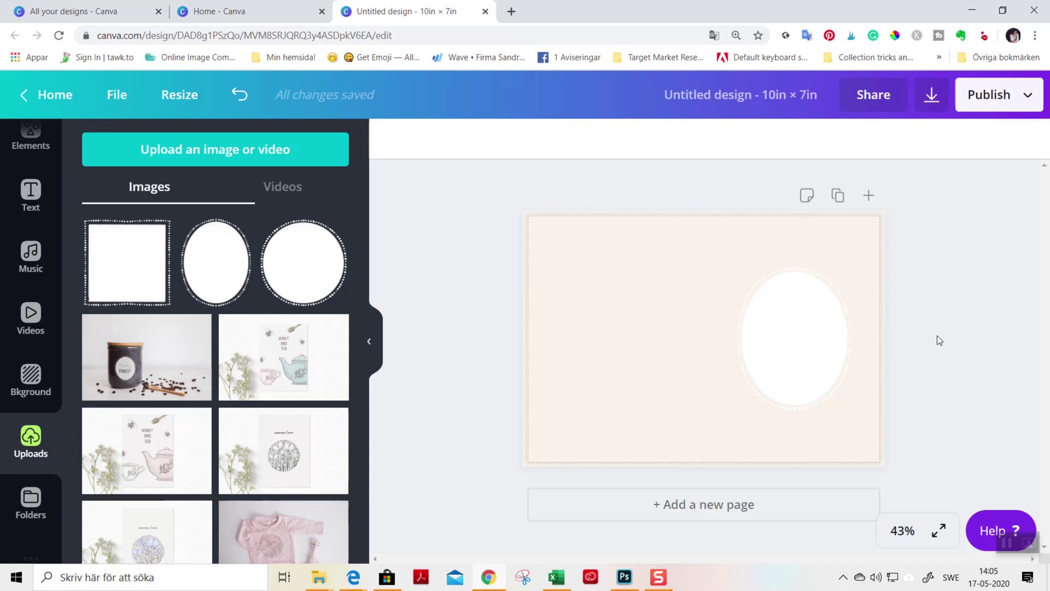
# Add the 'Finally found my new home!' text combination from the Text library to the card
pyautogui.click(369, 345)
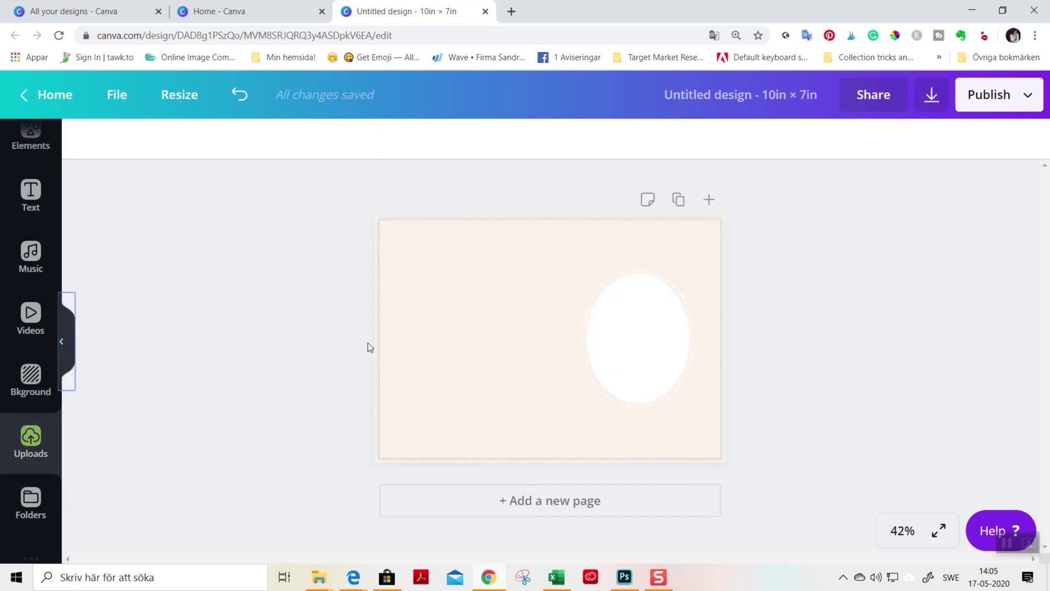
pyautogui.click(33, 191)
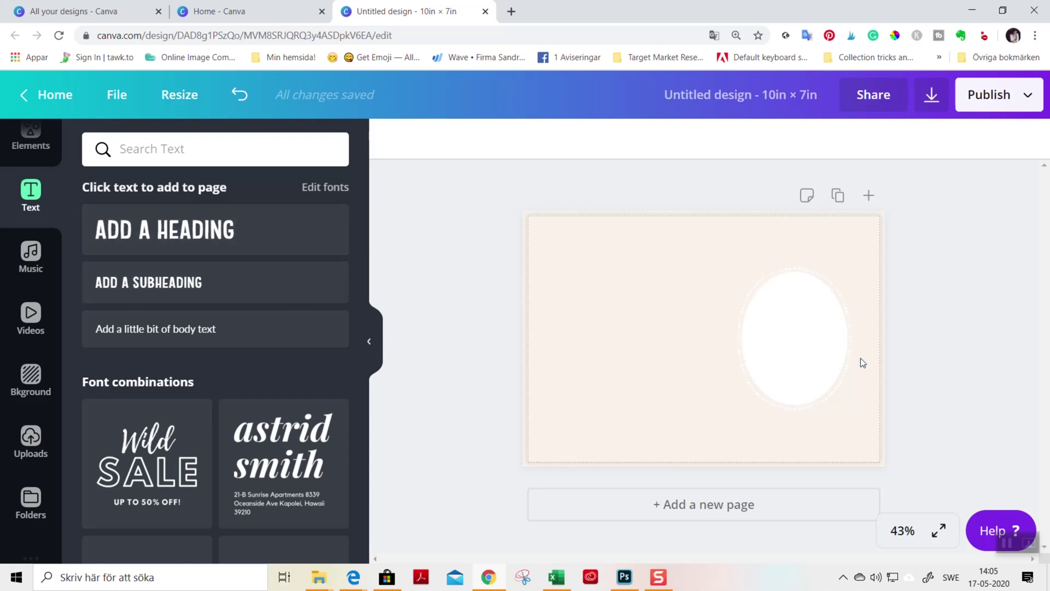
pyautogui.scroll(-3, 276, 375)
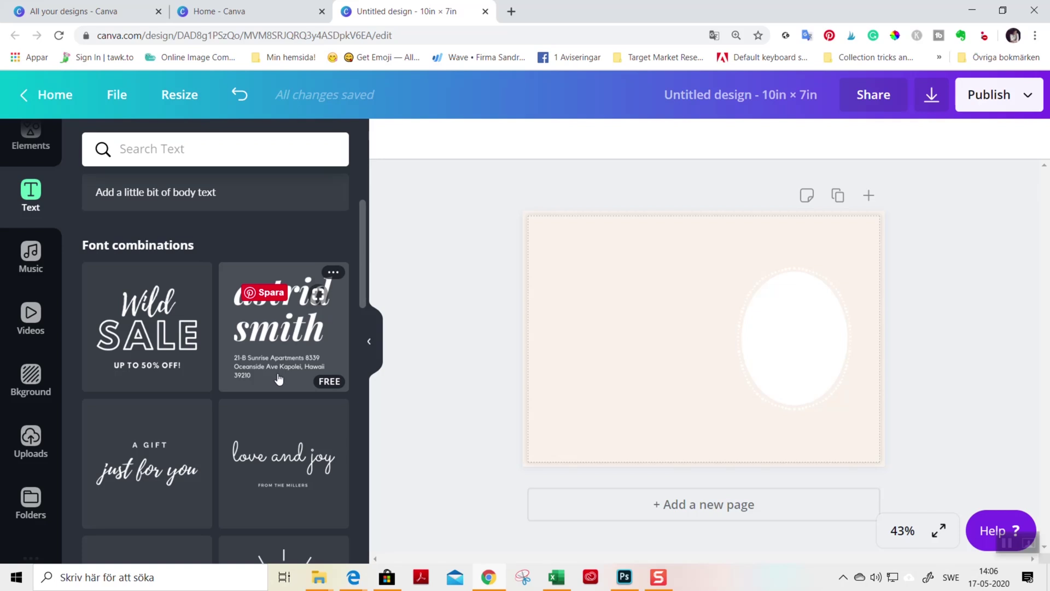
pyautogui.scroll(-3, 278, 379)
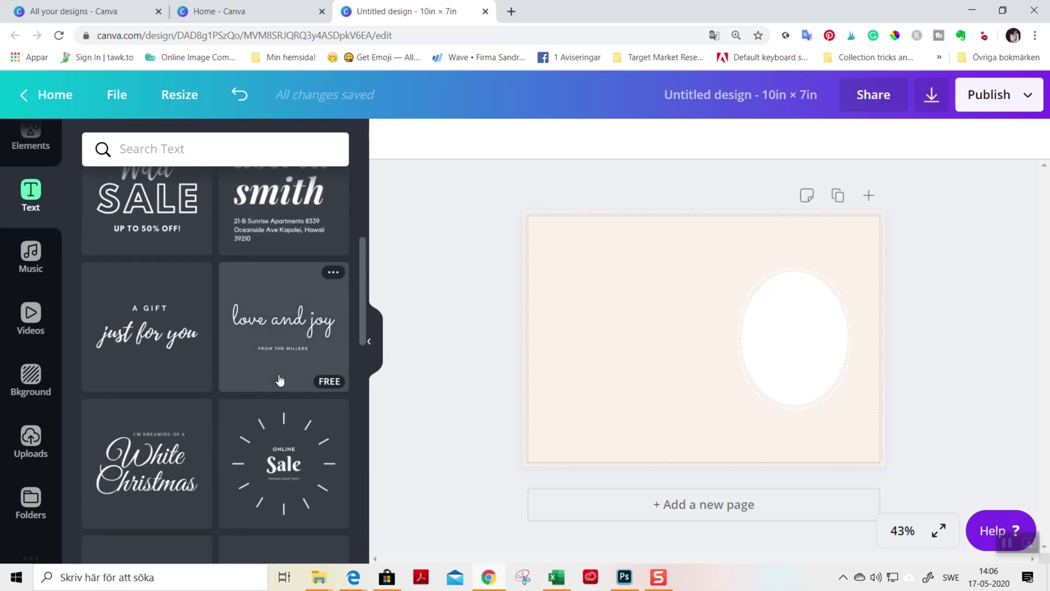
pyautogui.scroll(-6, 279, 380)
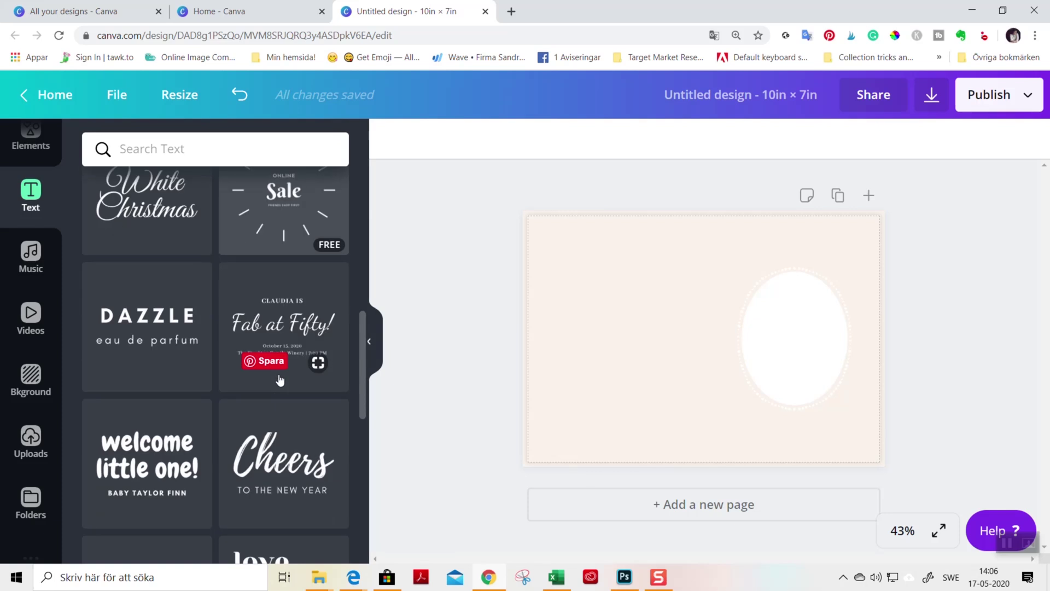
pyautogui.scroll(-5, 280, 379)
pyautogui.scroll(-3, 280, 379)
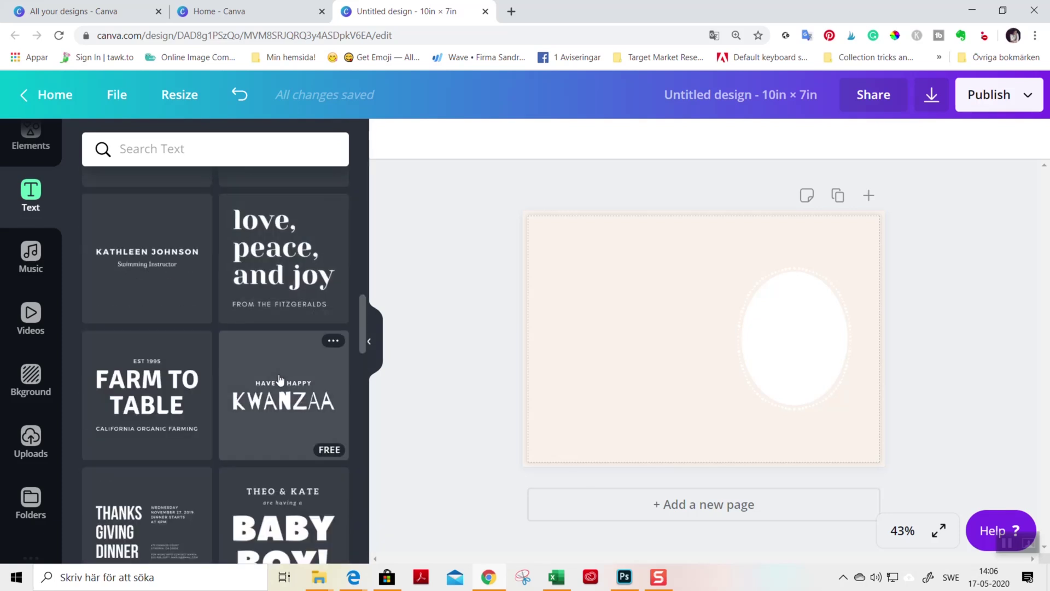
pyautogui.scroll(-1, 280, 379)
pyautogui.scroll(-3, 279, 379)
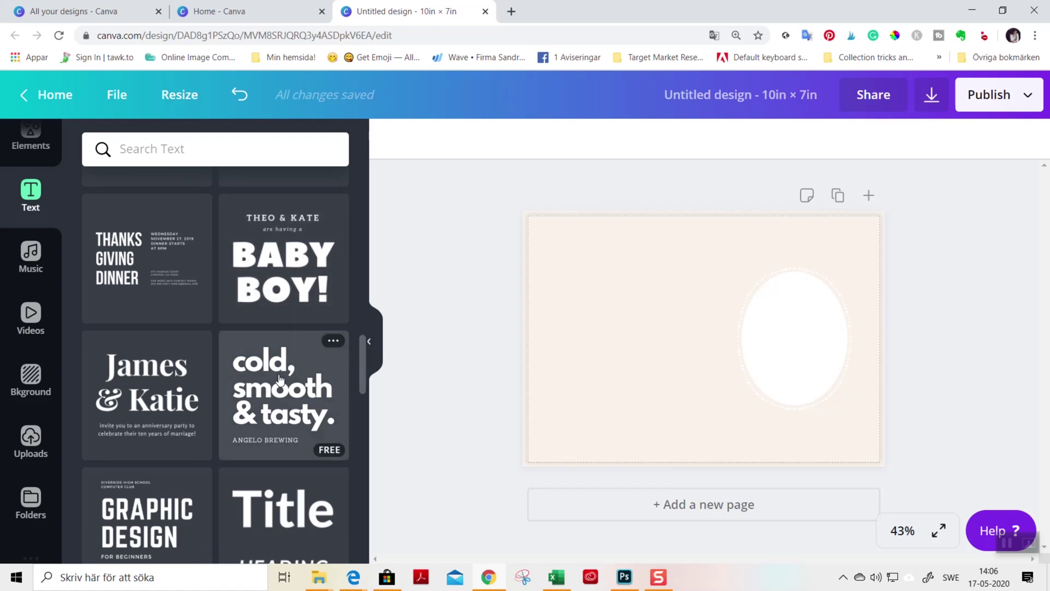
pyautogui.scroll(-3, 279, 380)
pyautogui.scroll(-7, 281, 370)
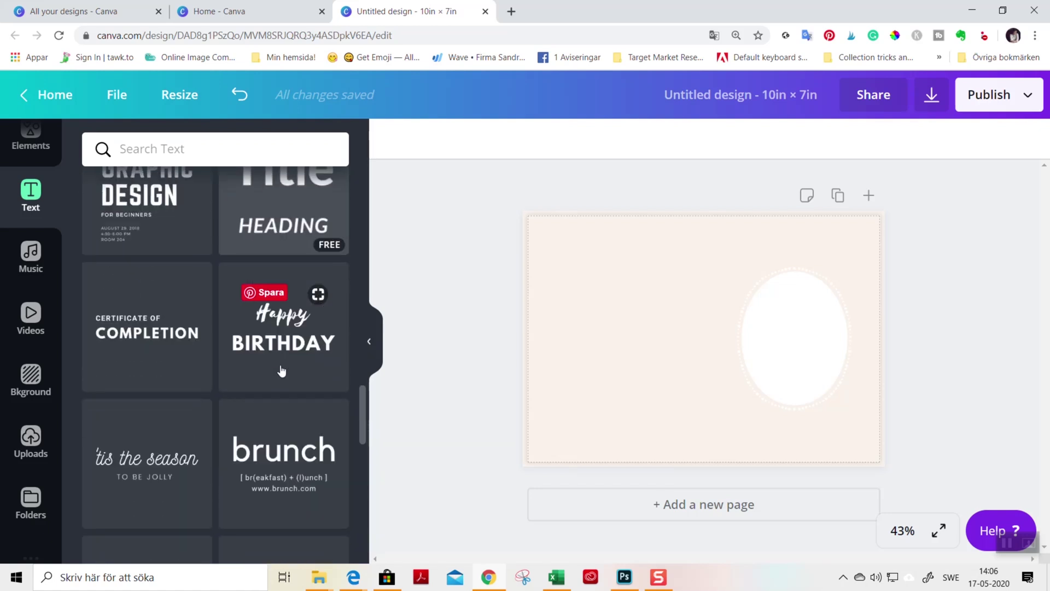
pyautogui.scroll(-5, 158, 332)
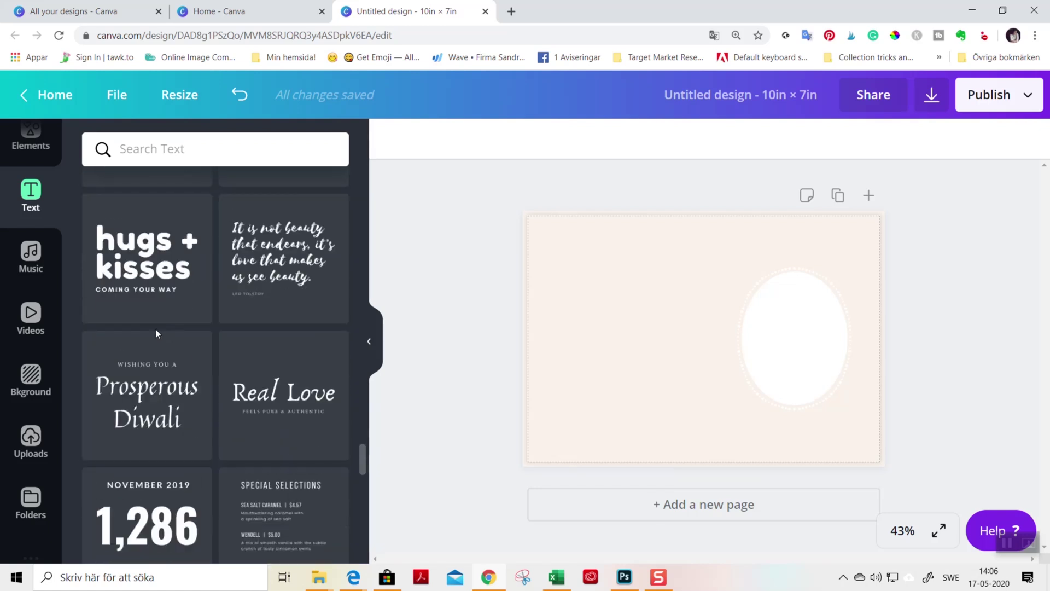
pyautogui.scroll(-8, 157, 333)
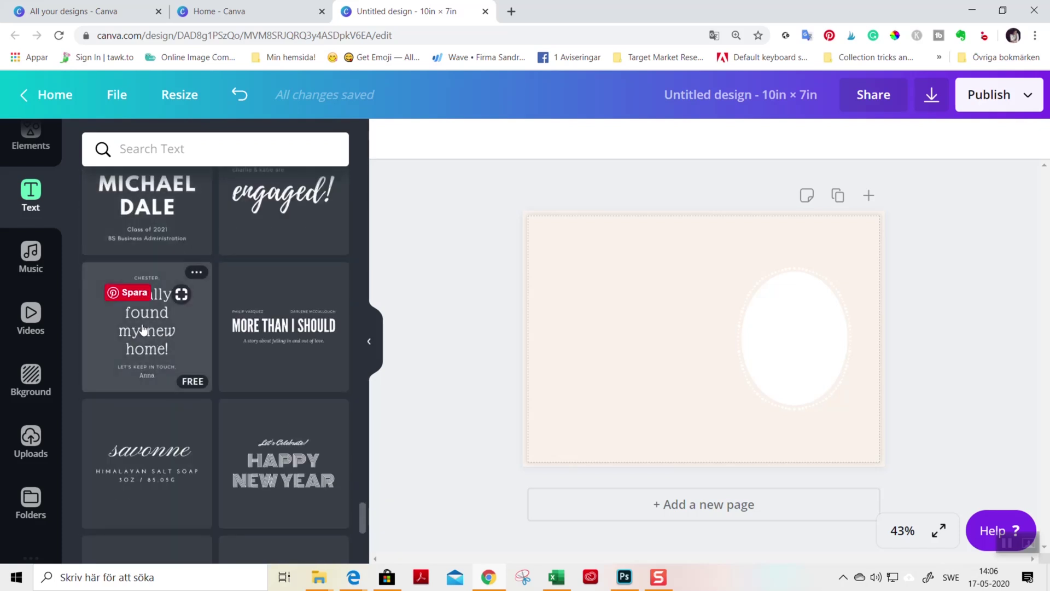
pyautogui.moveTo(143, 324); pyautogui.dragTo(799, 305)
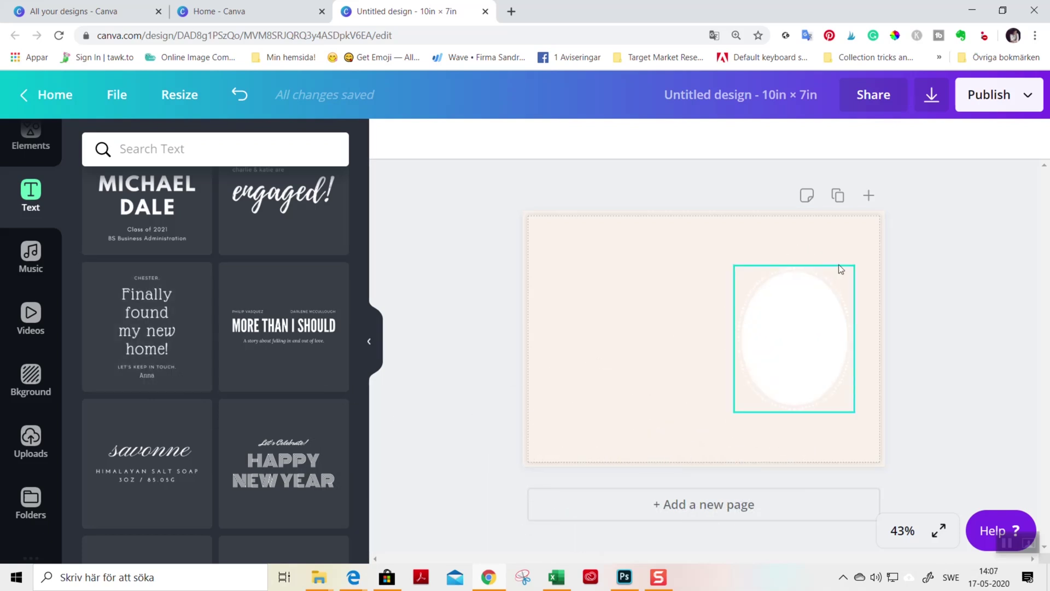
# Shrink the quote text group to about 2 × 2.9 in and centre it inside the white oval
pyautogui.moveTo(867, 244); pyautogui.dragTo(810, 339)
pyautogui.moveTo(776, 384); pyautogui.dragTo(798, 327)
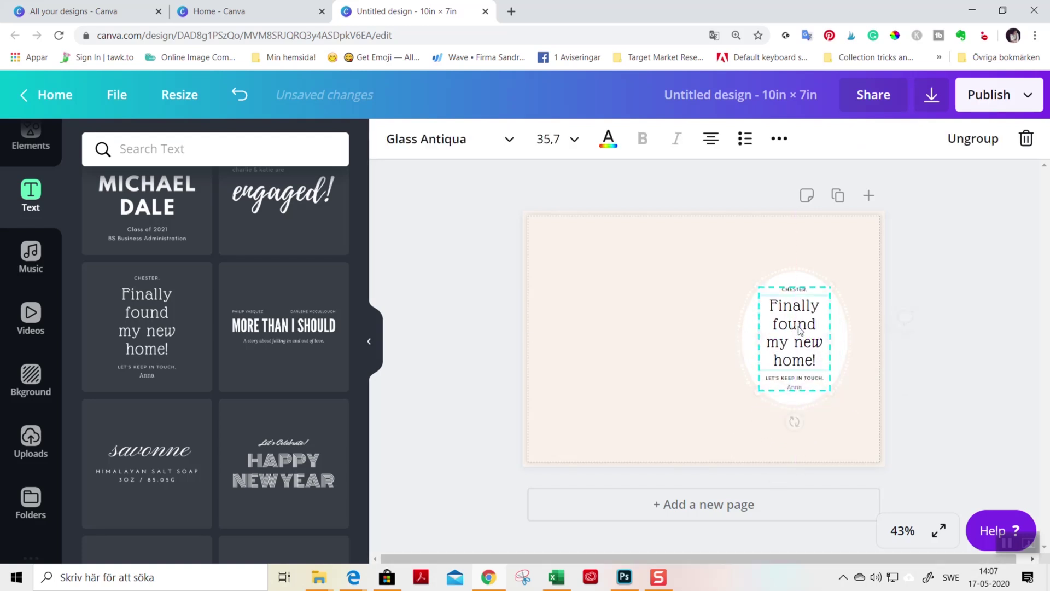
pyautogui.click(947, 291)
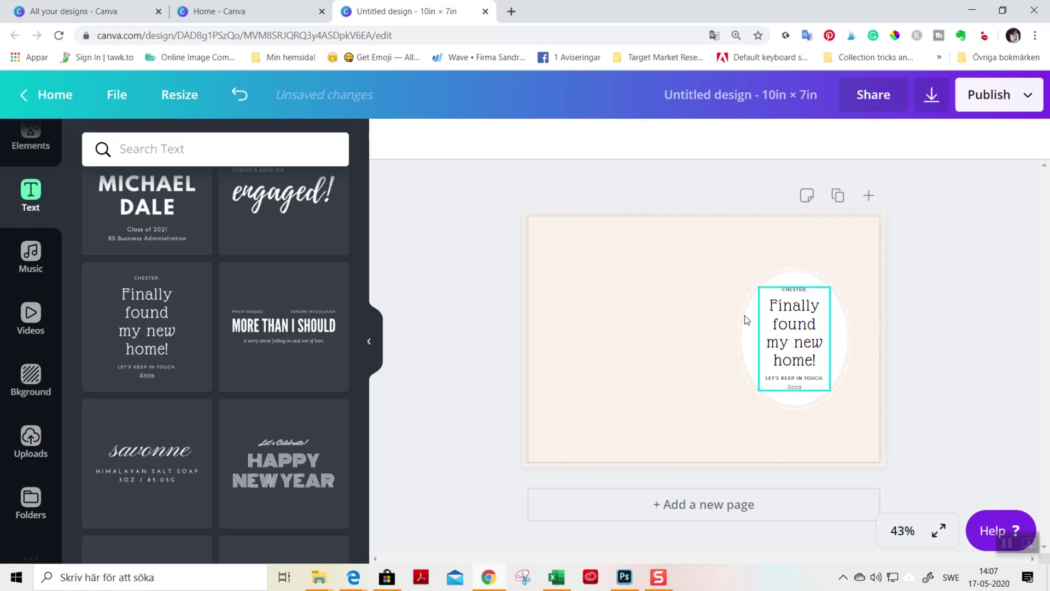
pyautogui.click(370, 345)
pyautogui.click(656, 367)
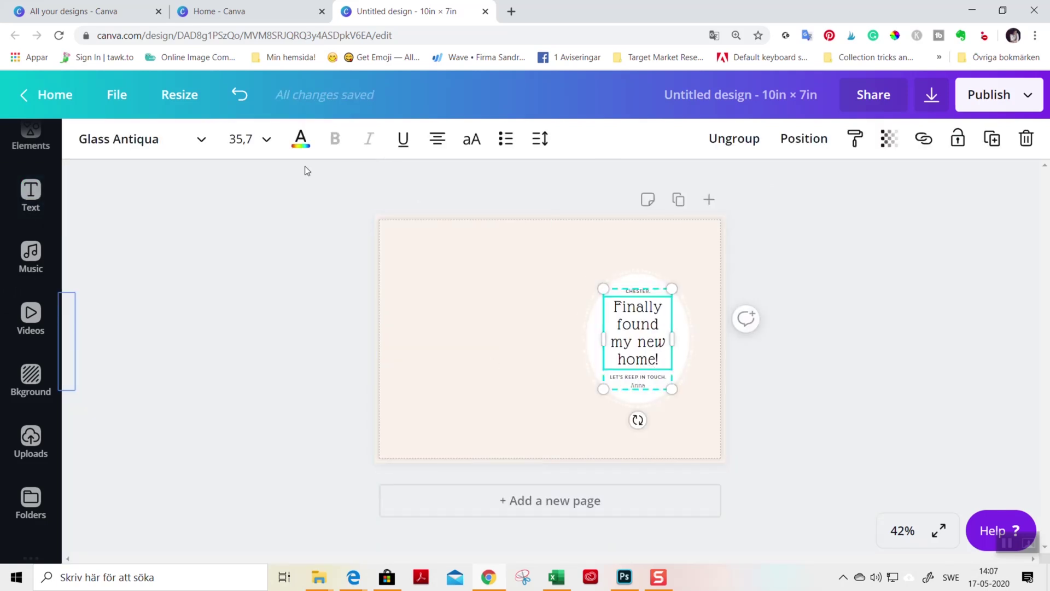
pyautogui.click(298, 143)
# Colour the quote text with the dark brown brand swatch, #54494b
pyautogui.click(100, 401)
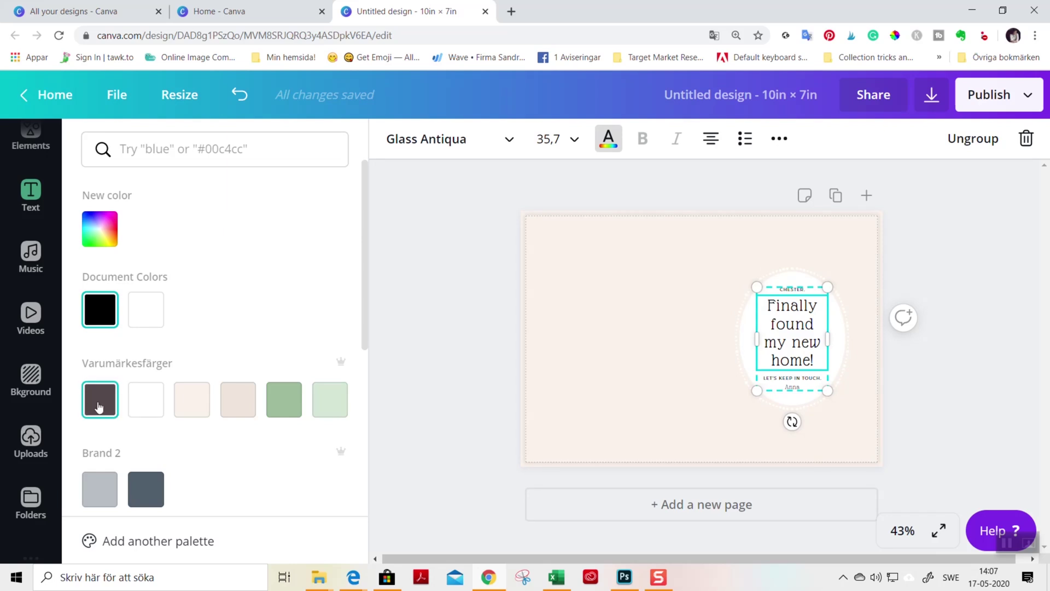
pyautogui.click(99, 406)
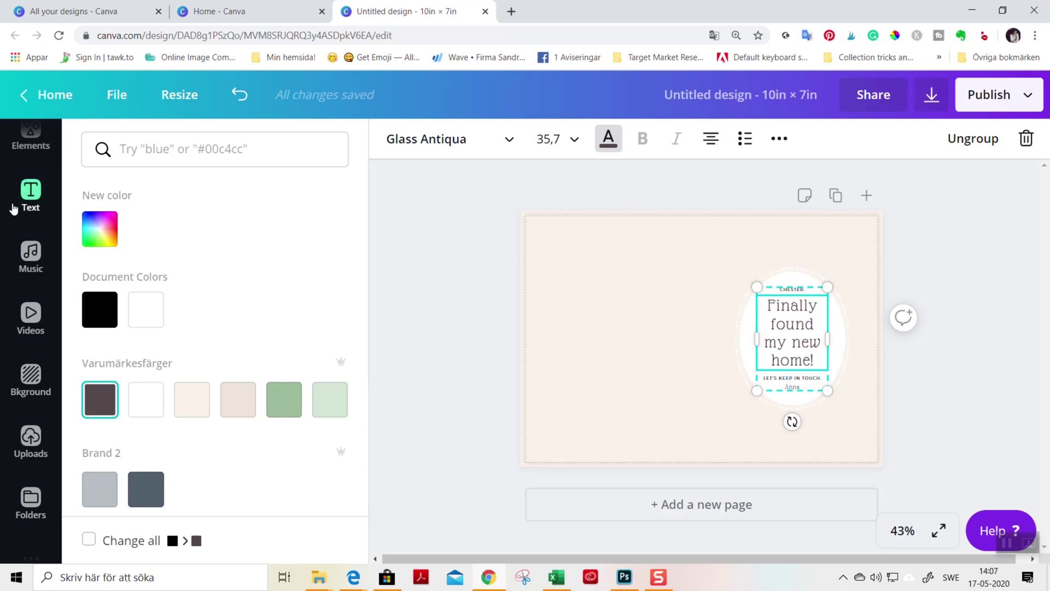
pyautogui.click(102, 230)
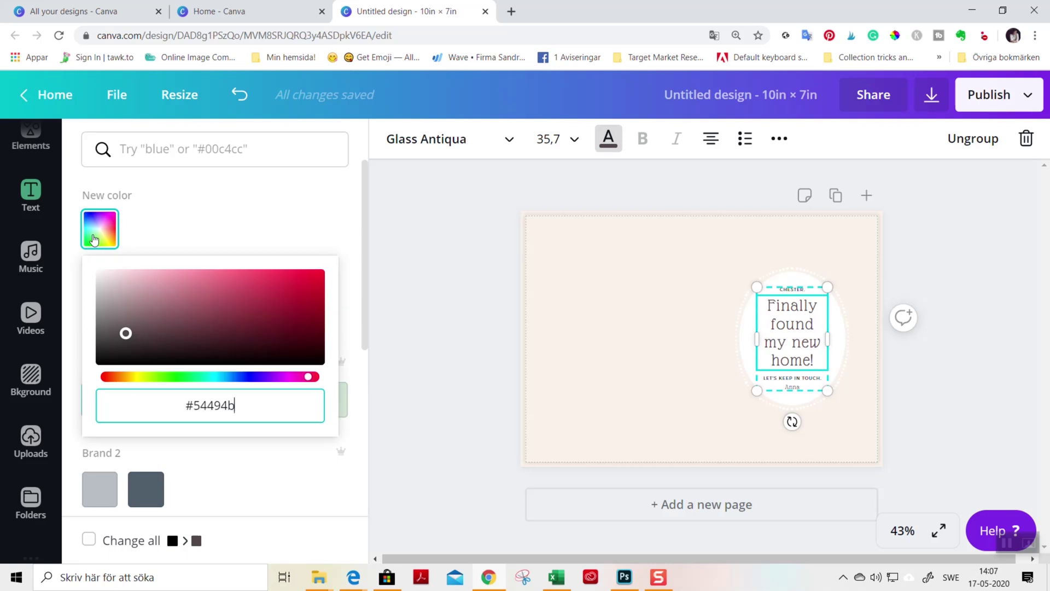
pyautogui.click(168, 405)
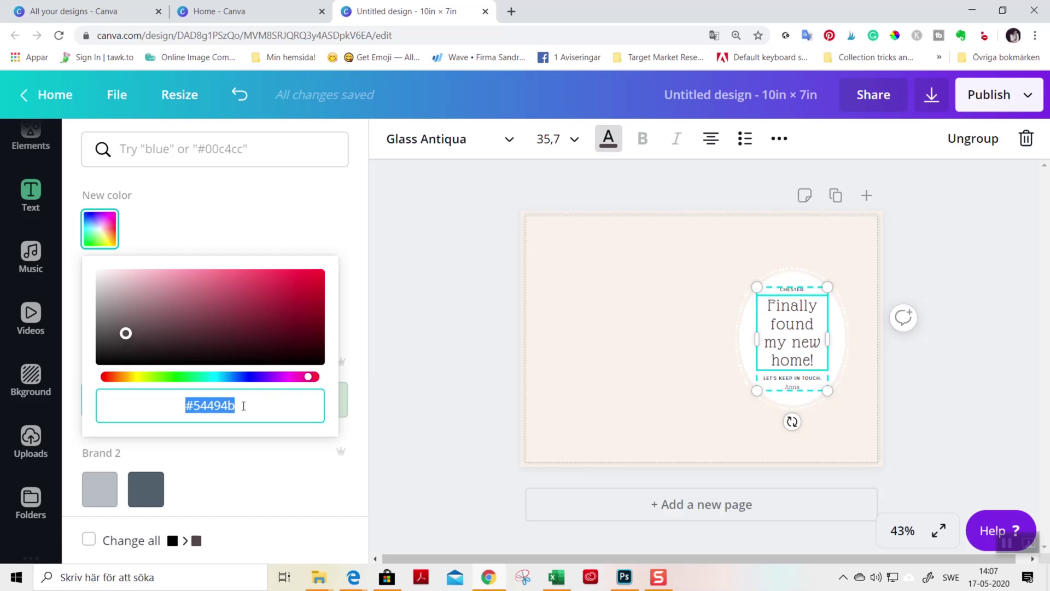
pyautogui.click(230, 239)
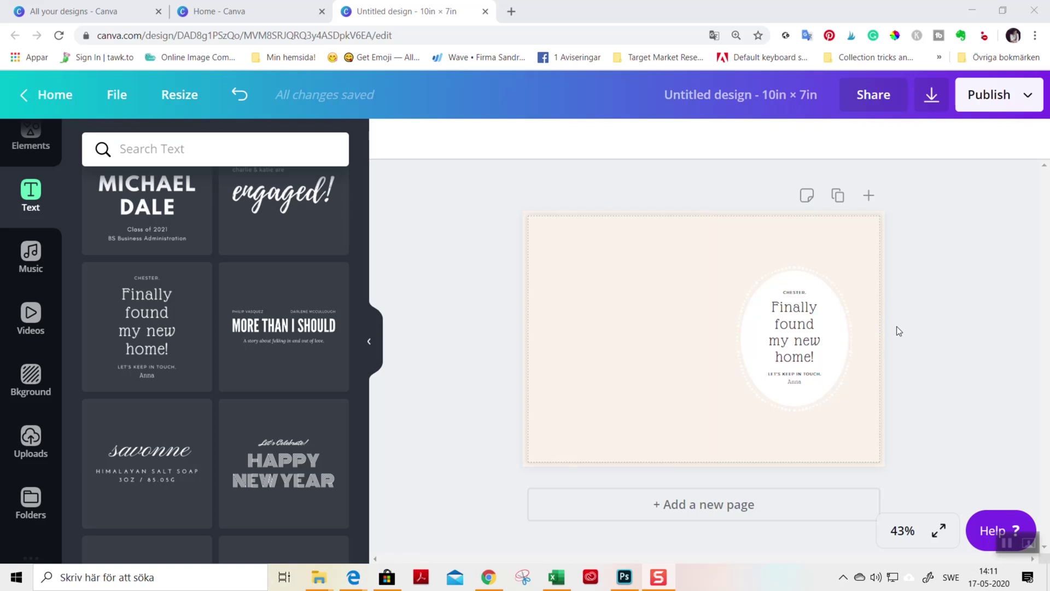
# Change the small line above the quote to 'TODAY IS YOUR DAY'
pyautogui.click(822, 330)
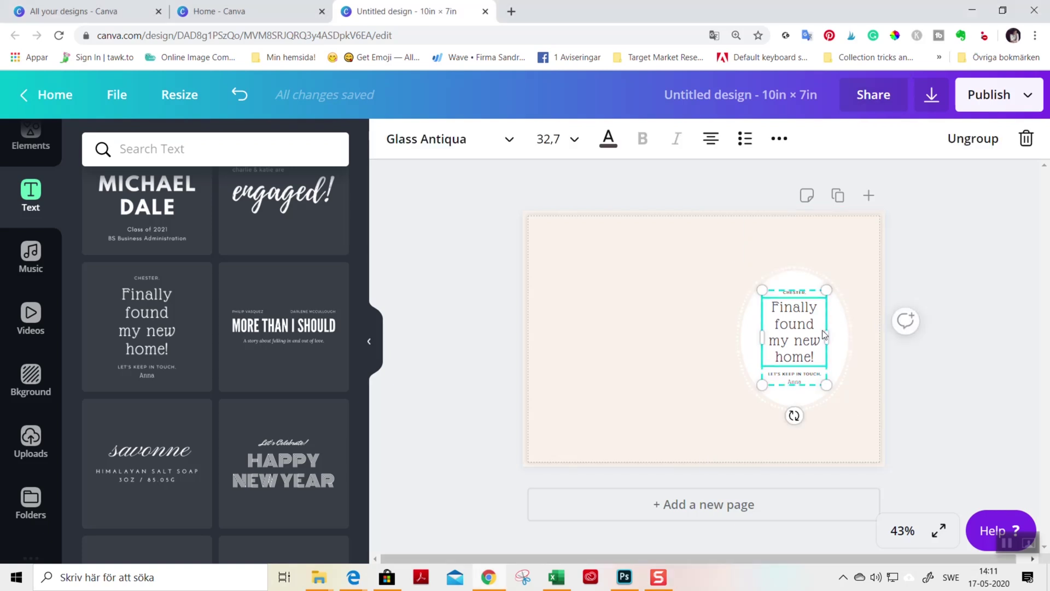
pyautogui.hotkey('ctrl', '+')
pyautogui.hotkey('ctrl', '+')
pyautogui.hotkey('ctrl', '+')
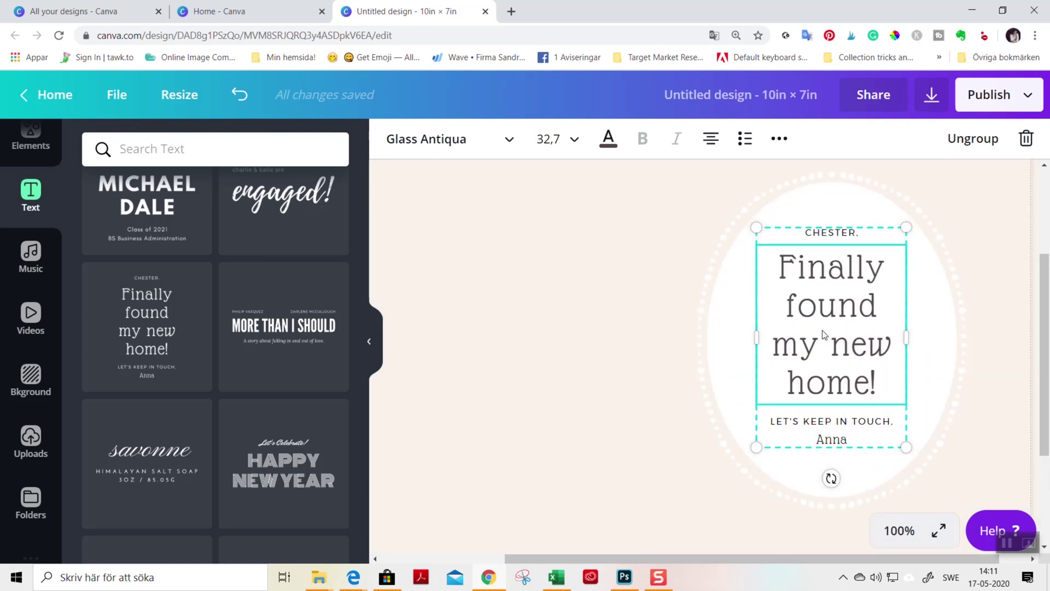
pyautogui.click(369, 342)
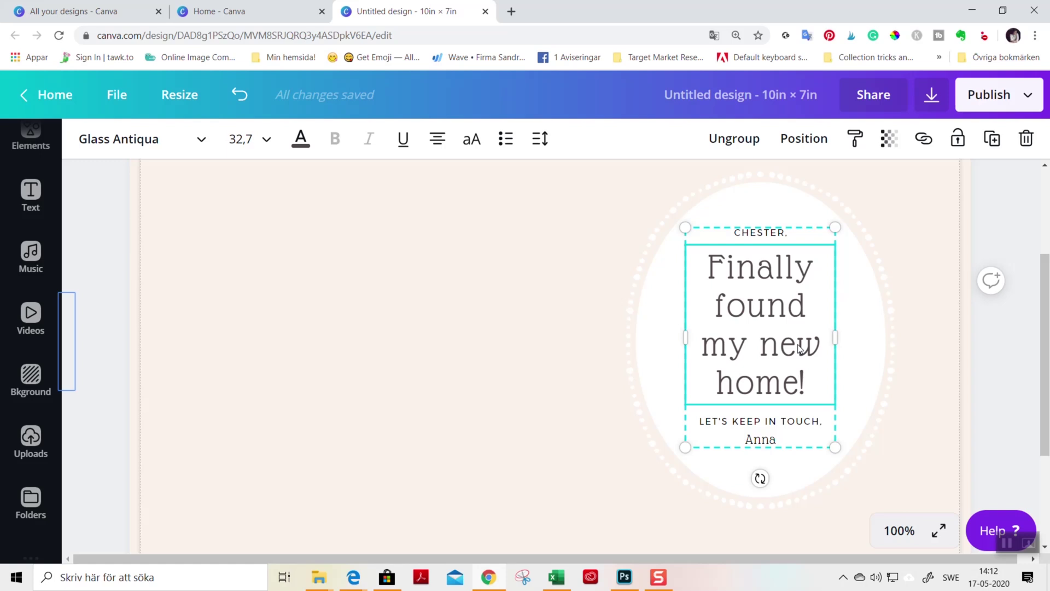
pyautogui.click(752, 232)
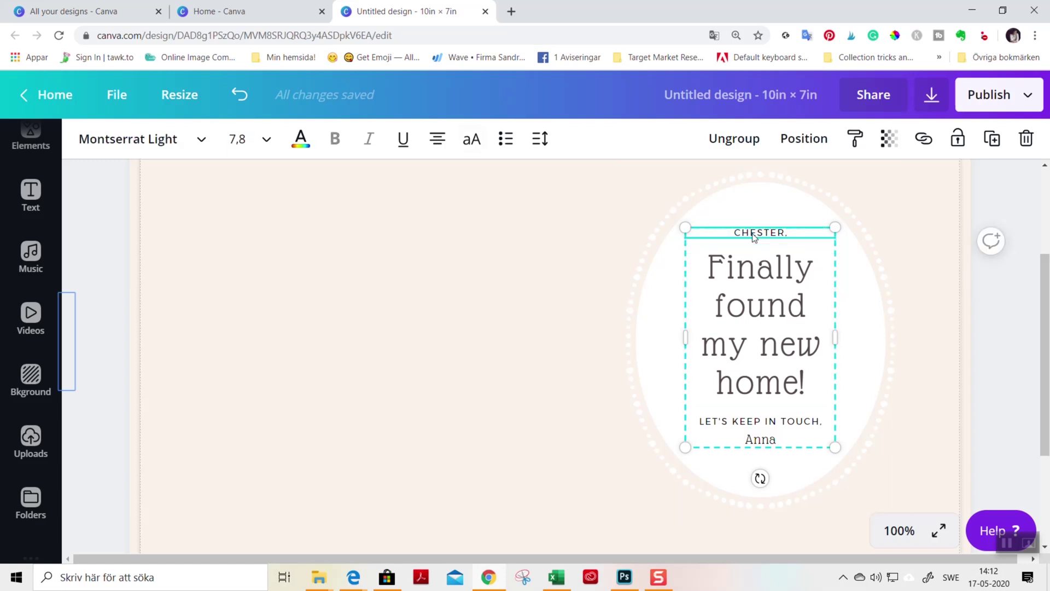
pyautogui.tripleClick(745, 233)
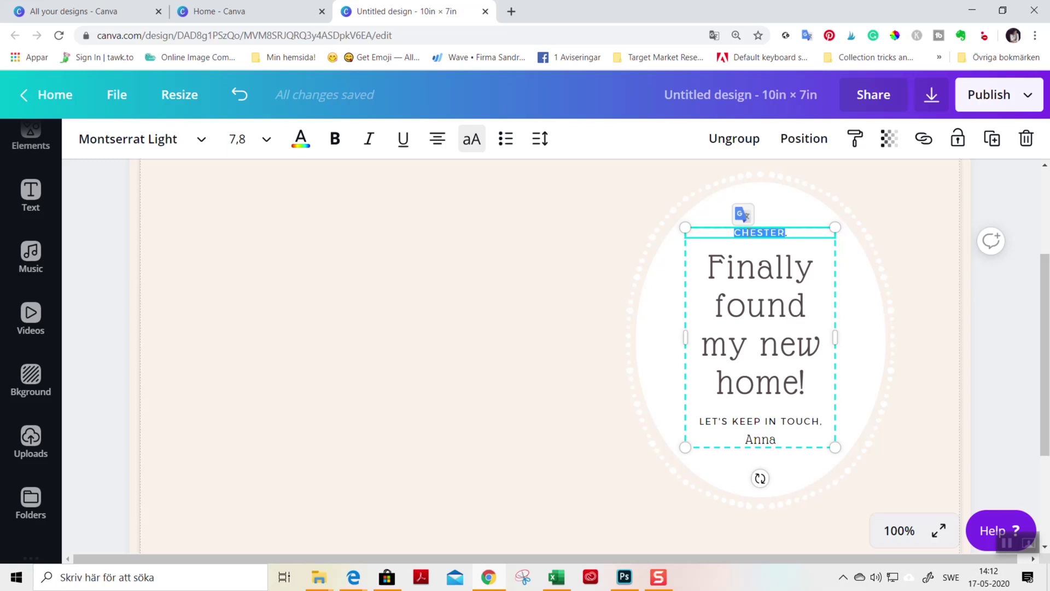
pyautogui.write('TODAY IS')
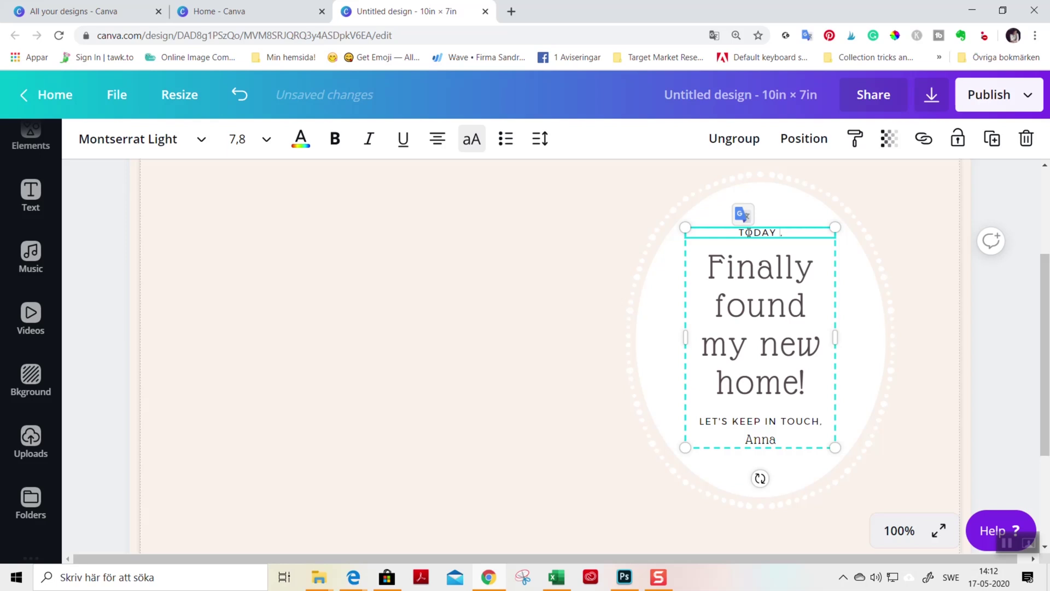
pyautogui.write(' YOUR DAY')
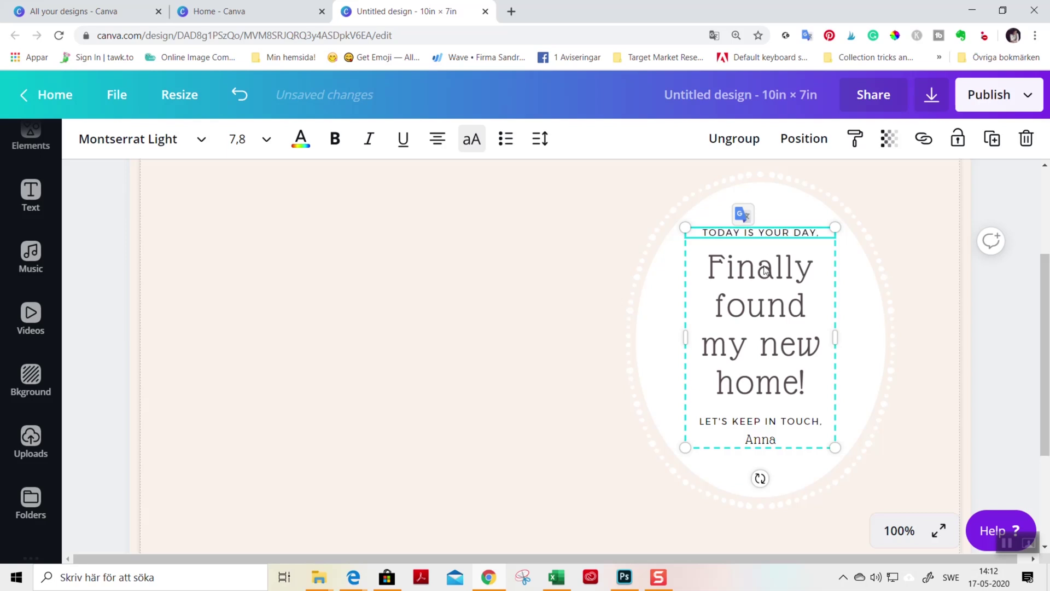
# Replace the main quote with the fairies, unicorn, mermaids and rainbows text
pyautogui.click(698, 266)
pyautogui.moveTo(700, 263); pyautogui.dragTo(820, 396)
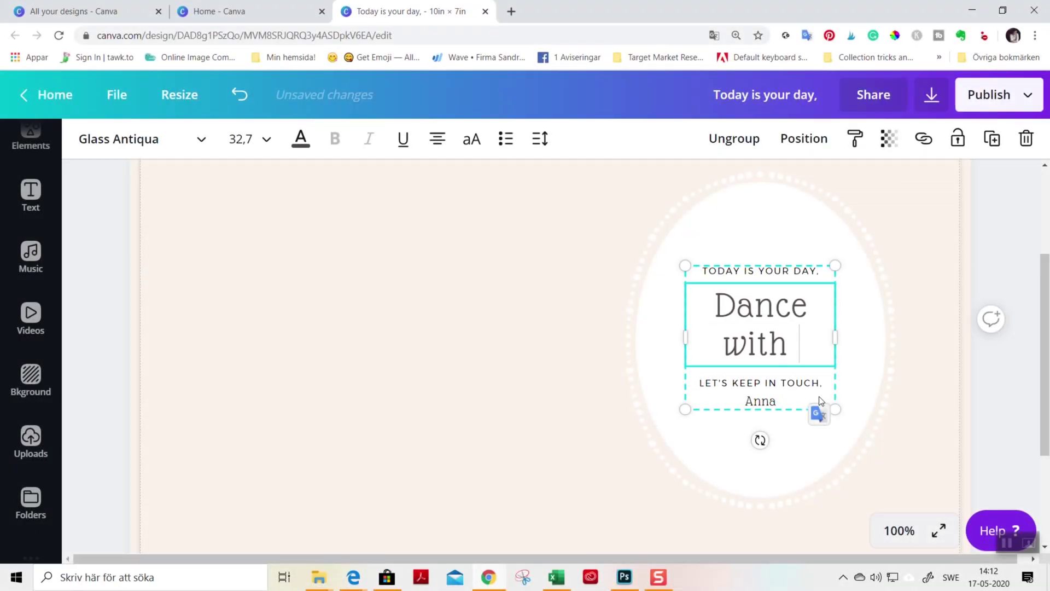
pyautogui.write('fairie')
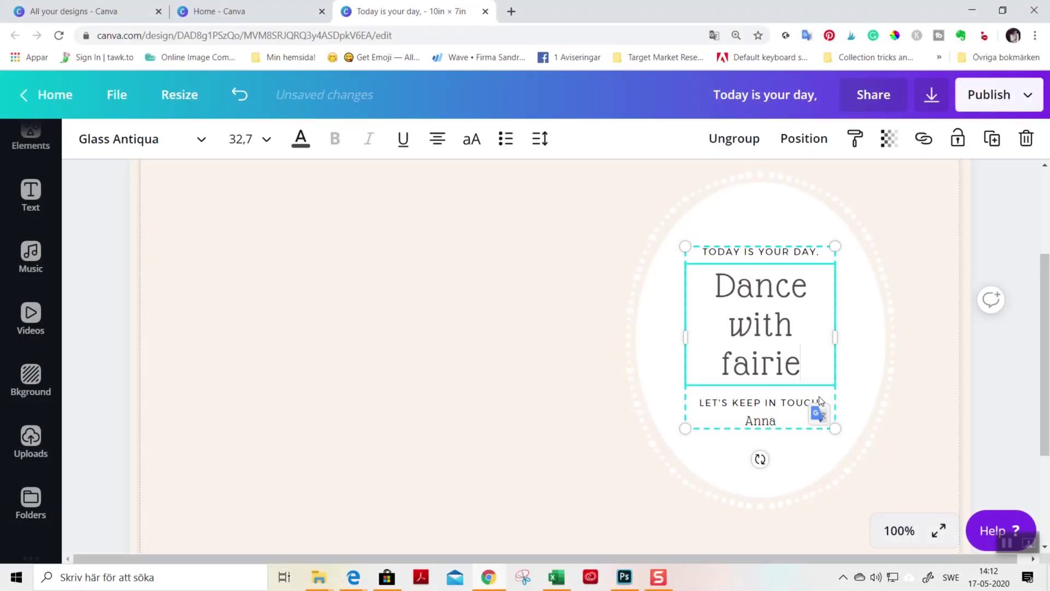
pyautogui.write('s, ride a unicorn, swim with mermaids')
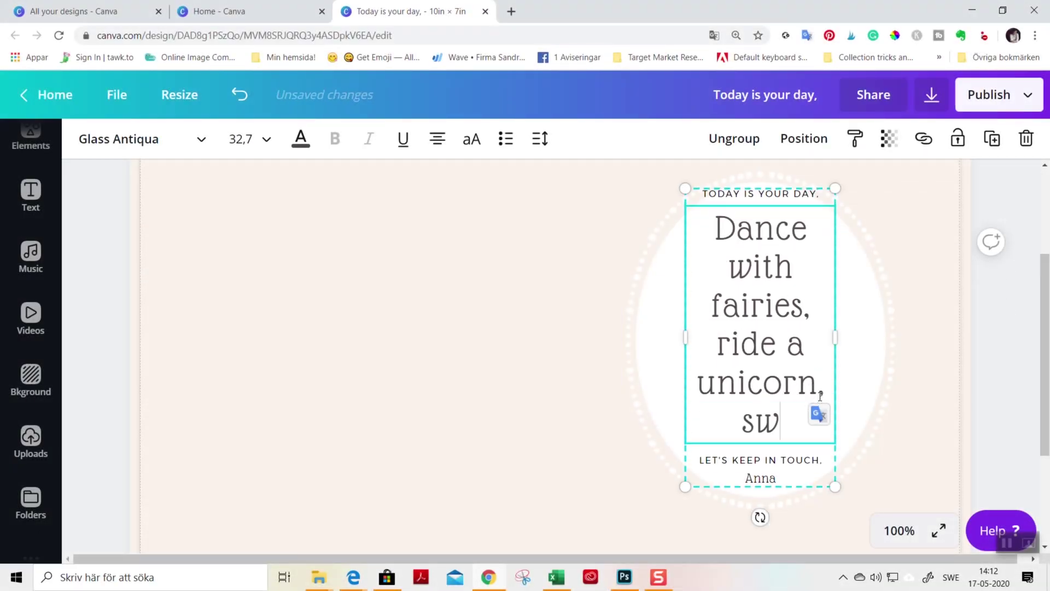
pyautogui.write(', and chase rainbows')
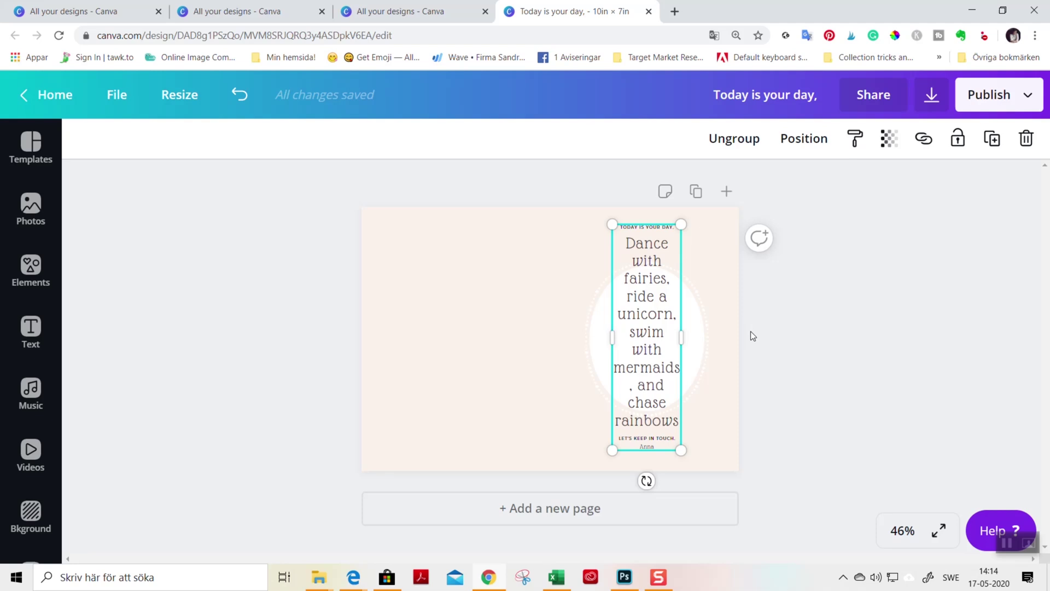
# Ungroup the card's text block into separate elements
pyautogui.click(734, 141)
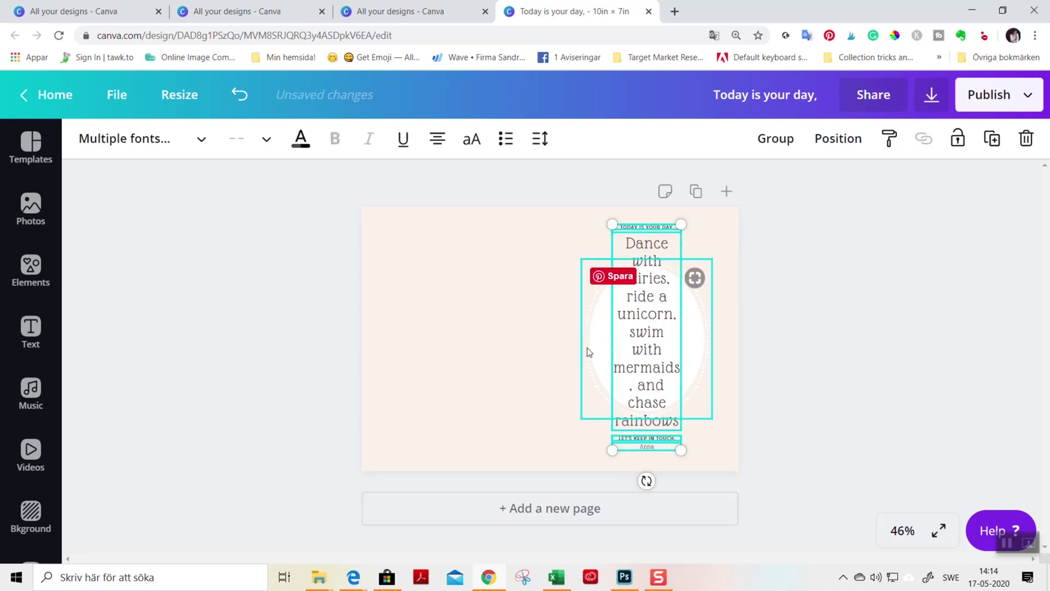
pyautogui.click(780, 378)
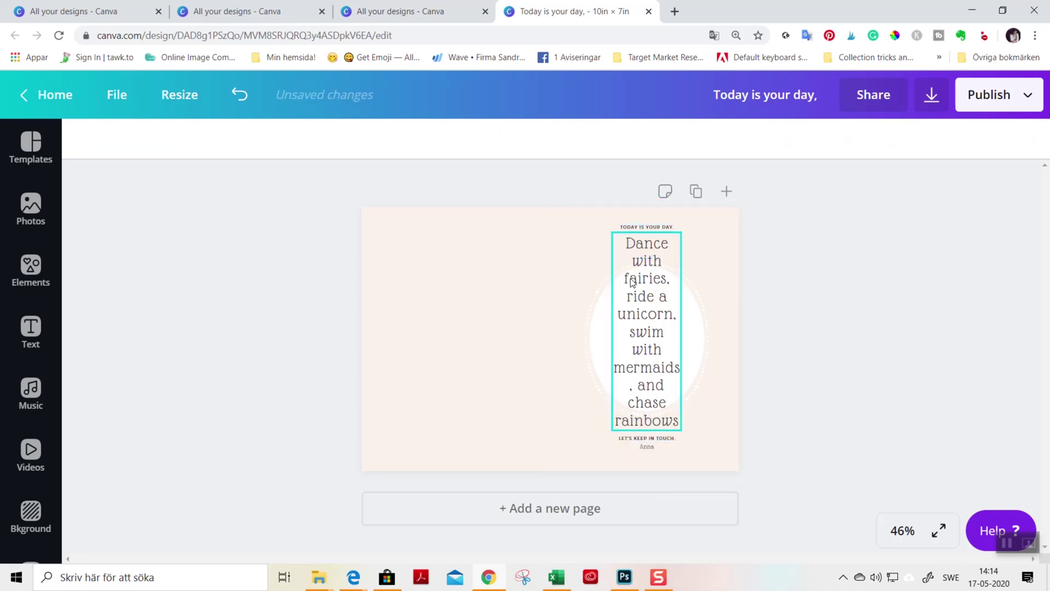
pyautogui.click(637, 438)
# Shrink the quote into four smaller lines and centre it in the oval
pyautogui.click(650, 274)
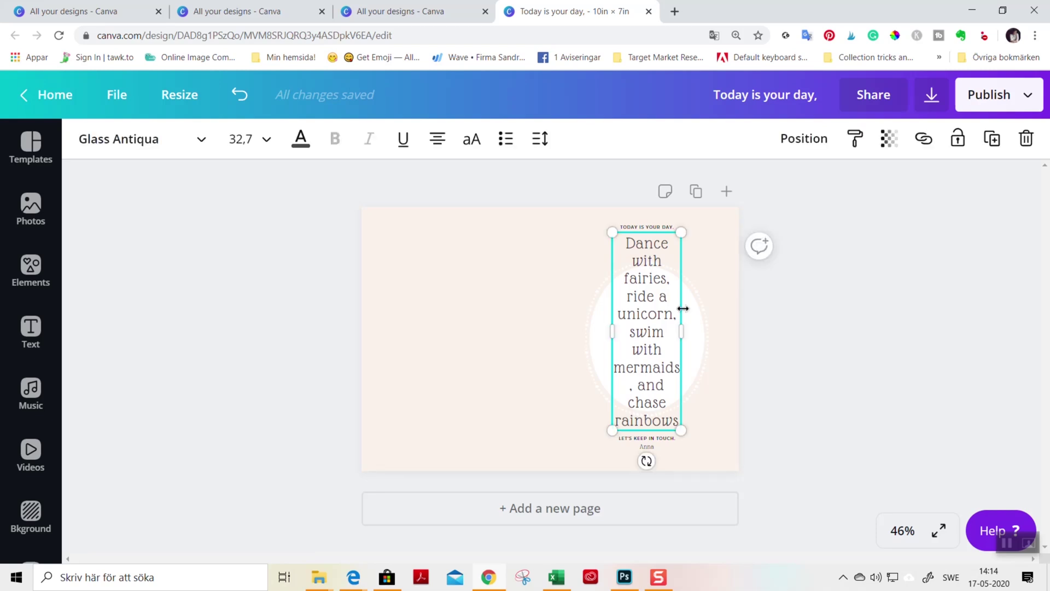
pyautogui.moveTo(681, 331); pyautogui.dragTo(702, 336)
pyautogui.moveTo(704, 259); pyautogui.dragTo(666, 302)
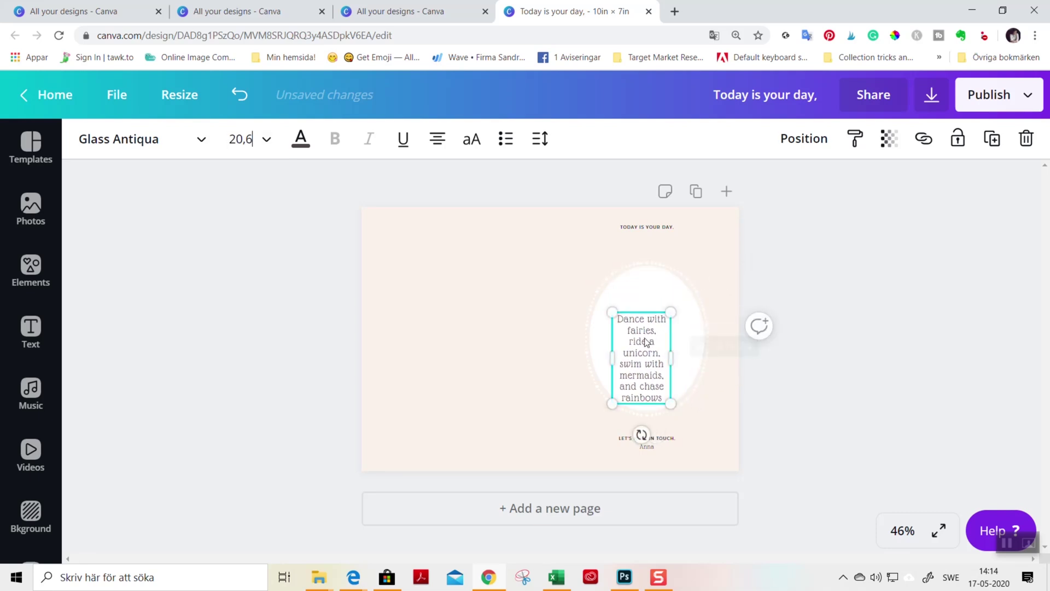
pyautogui.moveTo(641, 345); pyautogui.dragTo(671, 348)
pyautogui.click(781, 392)
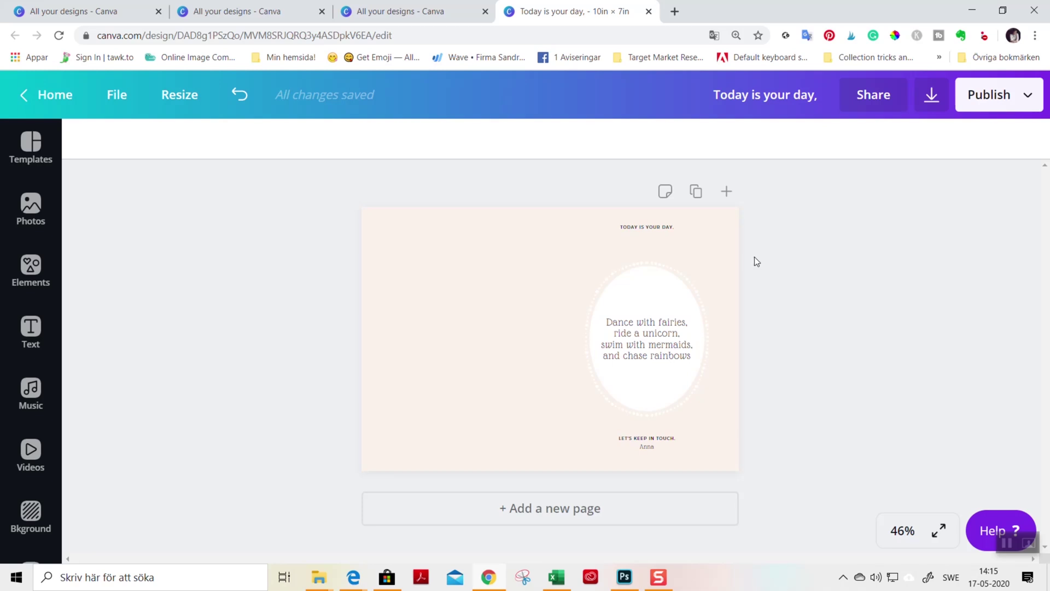
pyautogui.scroll(6, 754, 257)
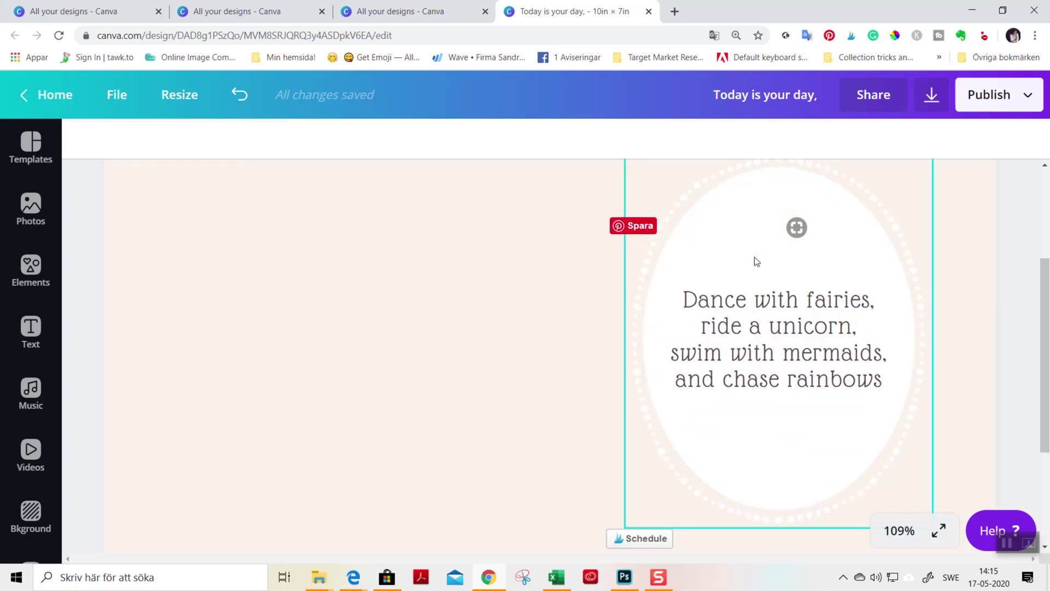
# Move 'TODAY IS YOUR DAY.' down to sit just above the quote
pyautogui.click(753, 395)
pyautogui.scroll(3, 819, 381)
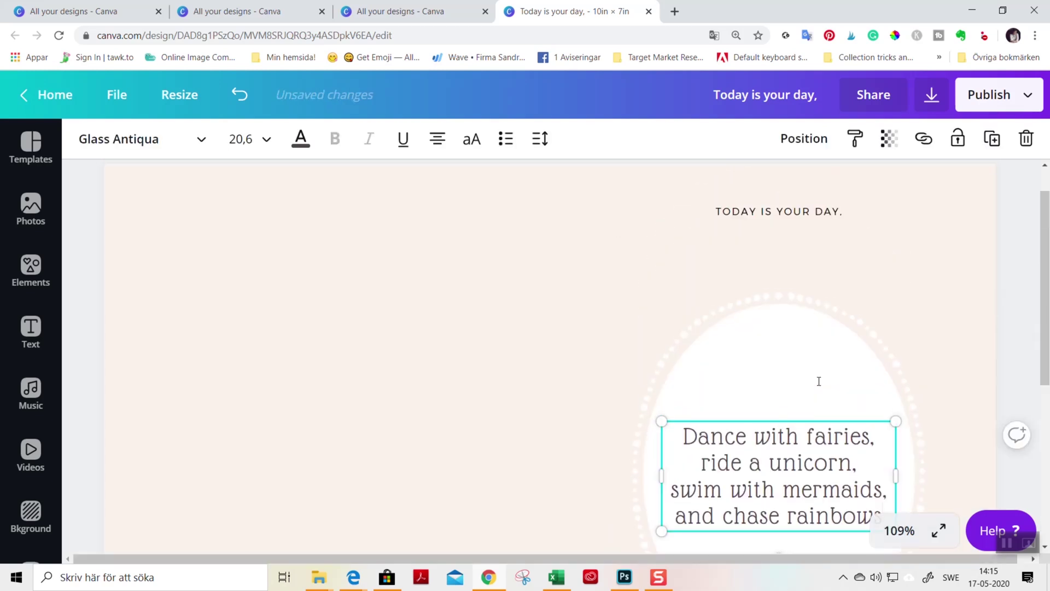
pyautogui.moveTo(793, 212); pyautogui.dragTo(794, 394)
# Move 'LET'S KEEP IN TOUCH.' up to sit just below the quote
pyautogui.scroll(-5, 824, 369)
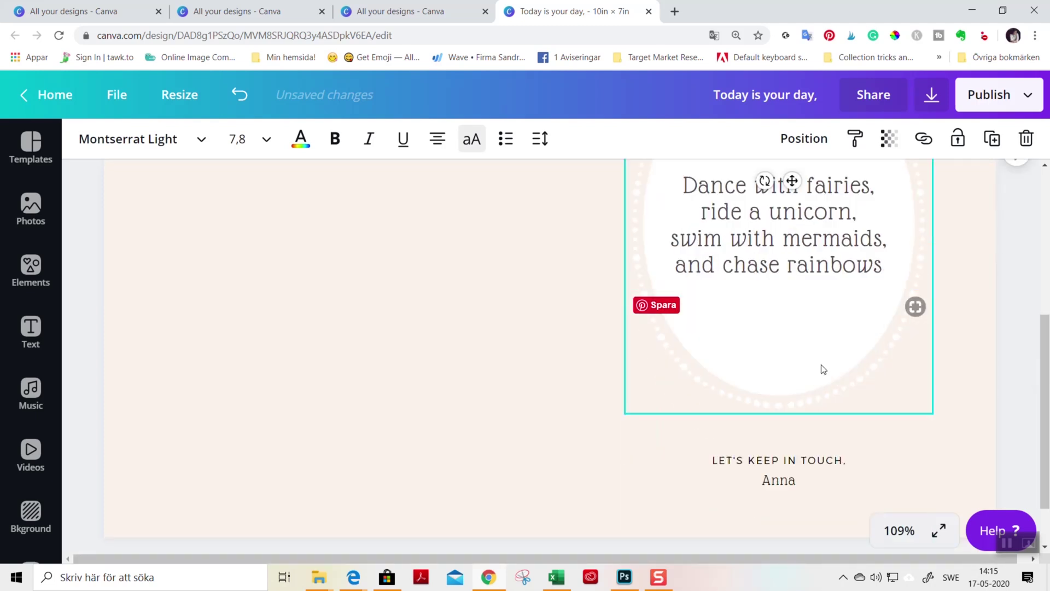
pyautogui.scroll(5, 824, 369)
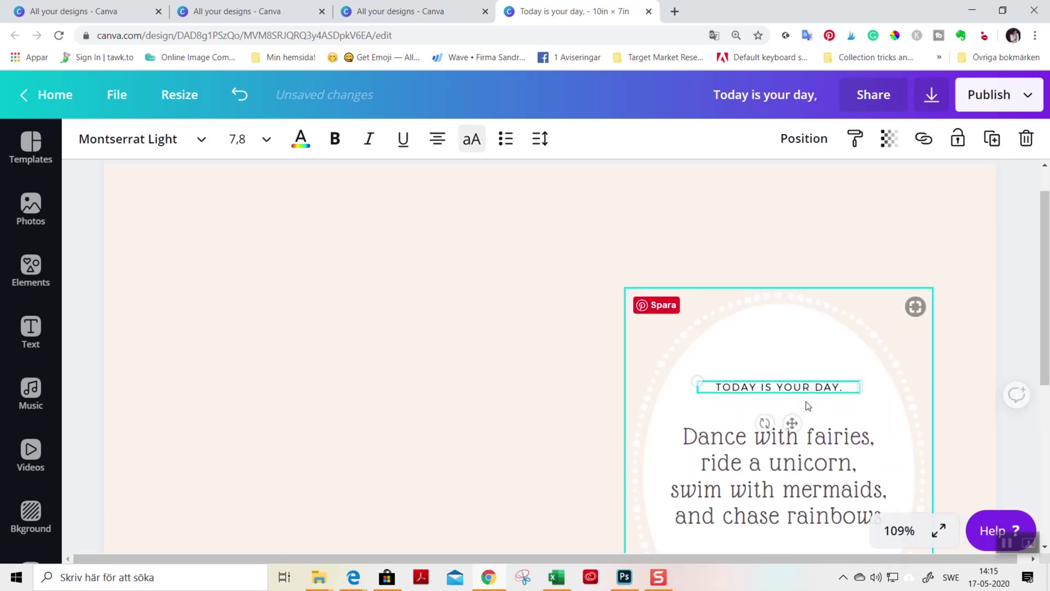
pyautogui.scroll(-4, 815, 388)
pyautogui.click(790, 504)
pyautogui.moveTo(790, 503); pyautogui.dragTo(793, 363)
# Move the name line into the oval and change LET'S KEEP IN TOUCH. to 'HAPPY BIRTHDAY'
pyautogui.moveTo(787, 532); pyautogui.dragTo(786, 390)
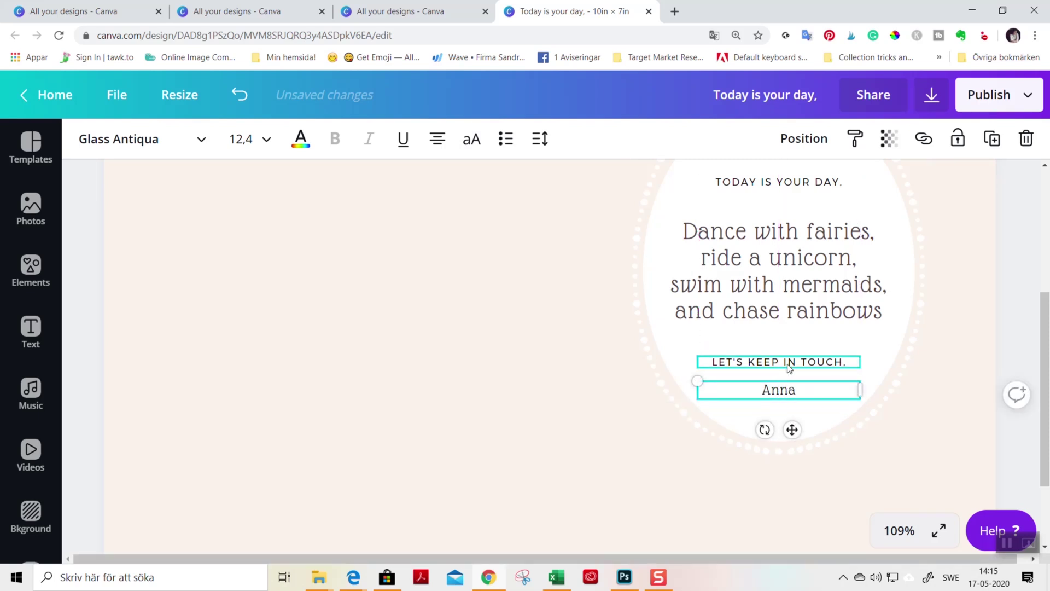
pyautogui.click(788, 362)
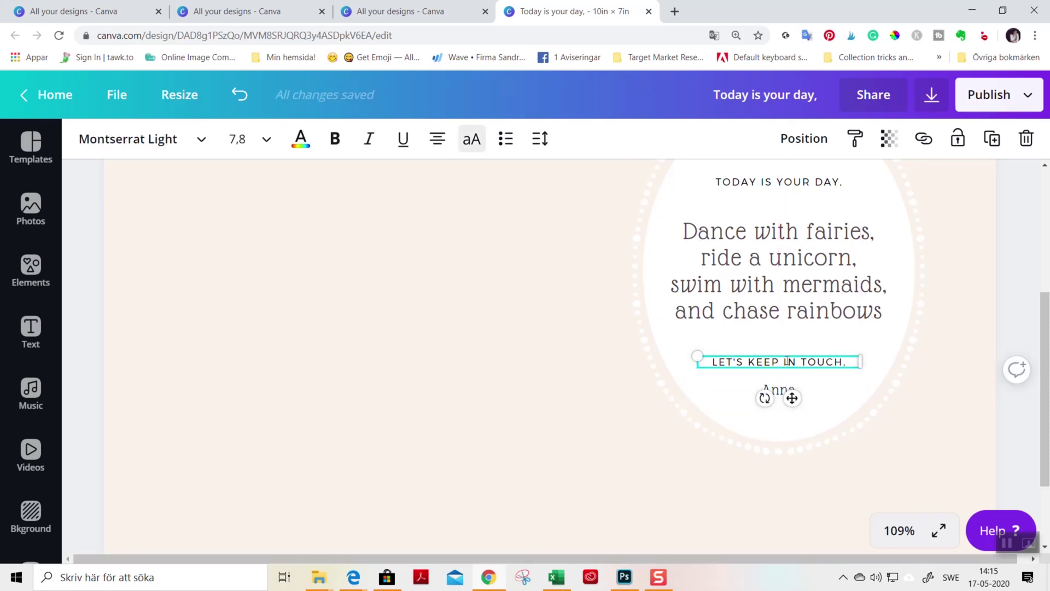
pyautogui.doubleClick(788, 361)
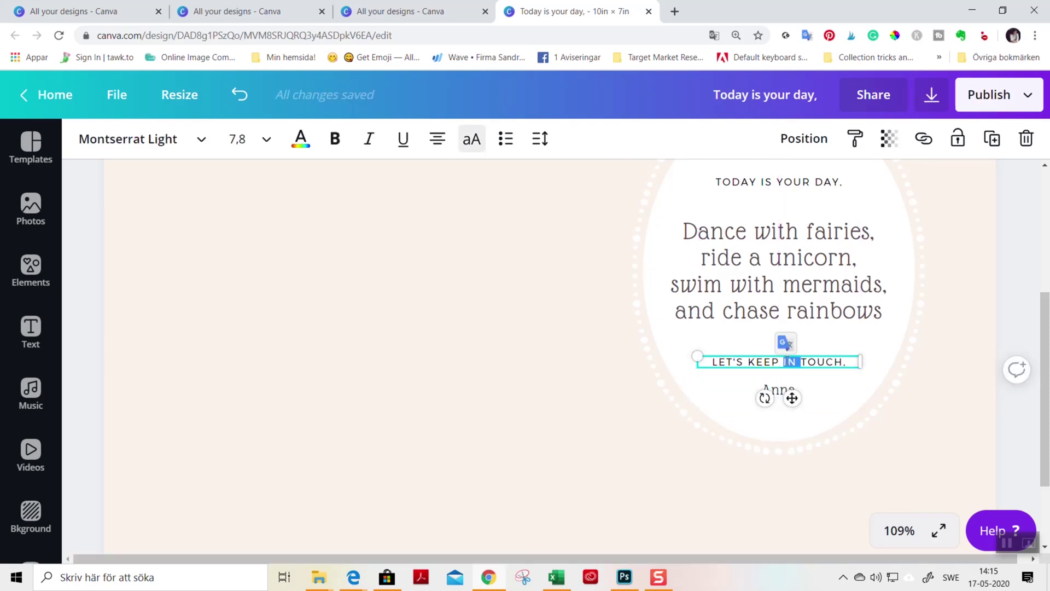
pyautogui.tripleClick(757, 366)
pyautogui.write('H')
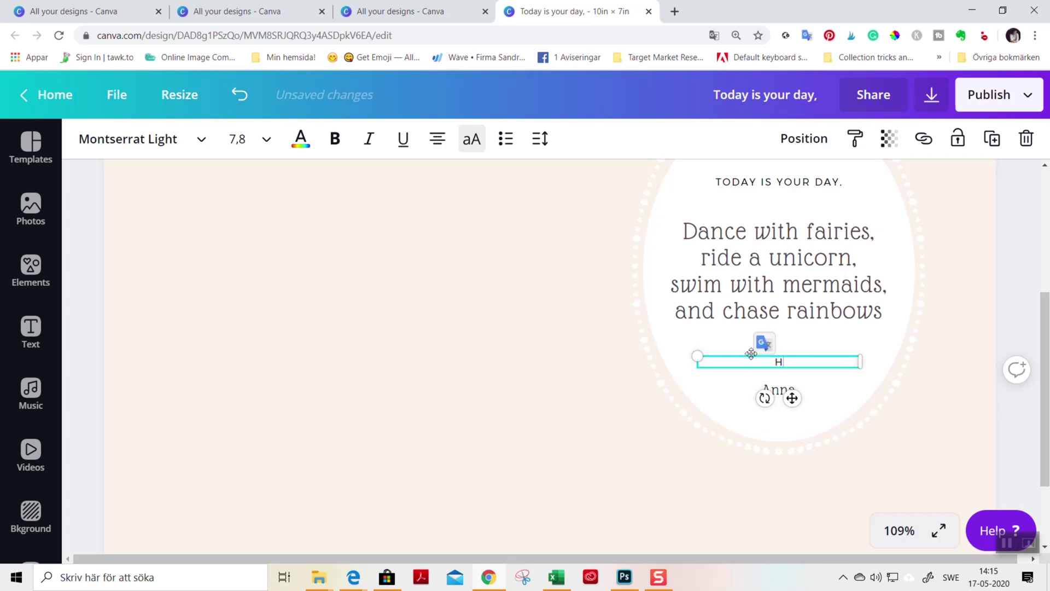
pyautogui.write('APPY BIRTHDAY')
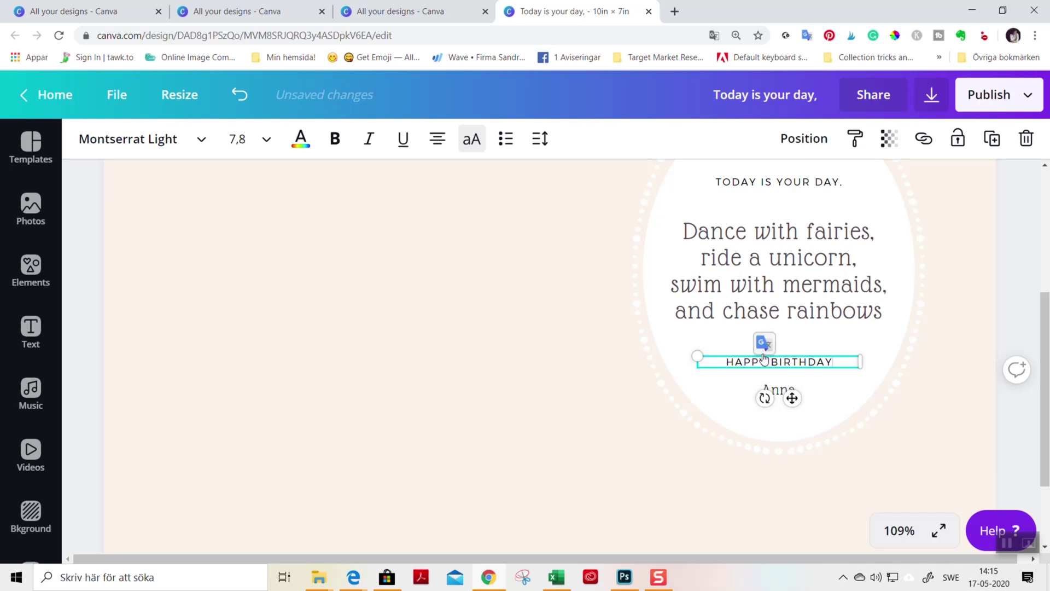
# Replace the name line's text with the recipient's first name
pyautogui.click(777, 390)
pyautogui.click(777, 391)
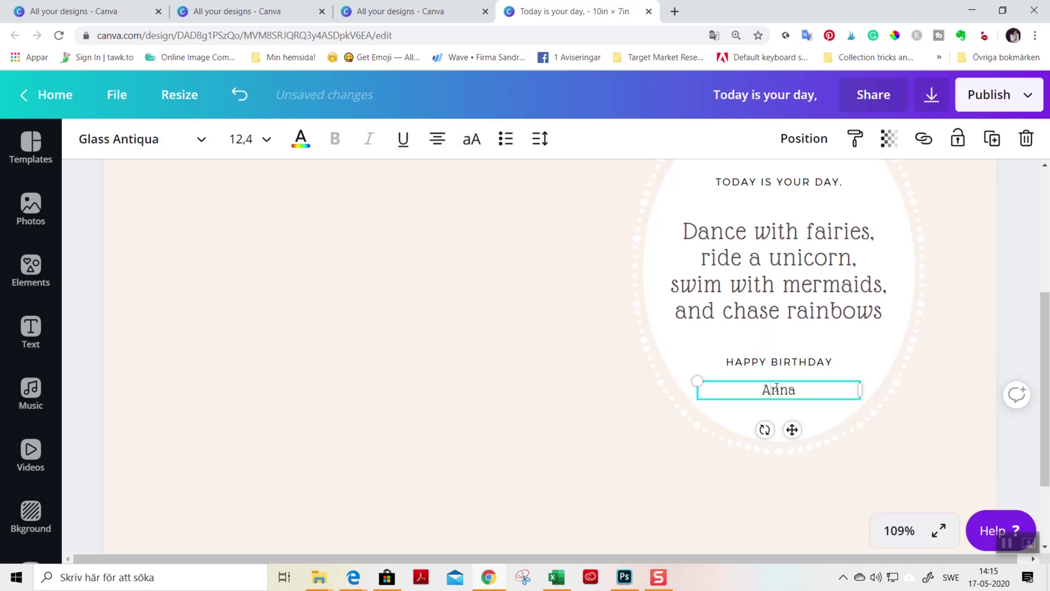
pyautogui.doubleClick(765, 390)
pyautogui.write('Sa')
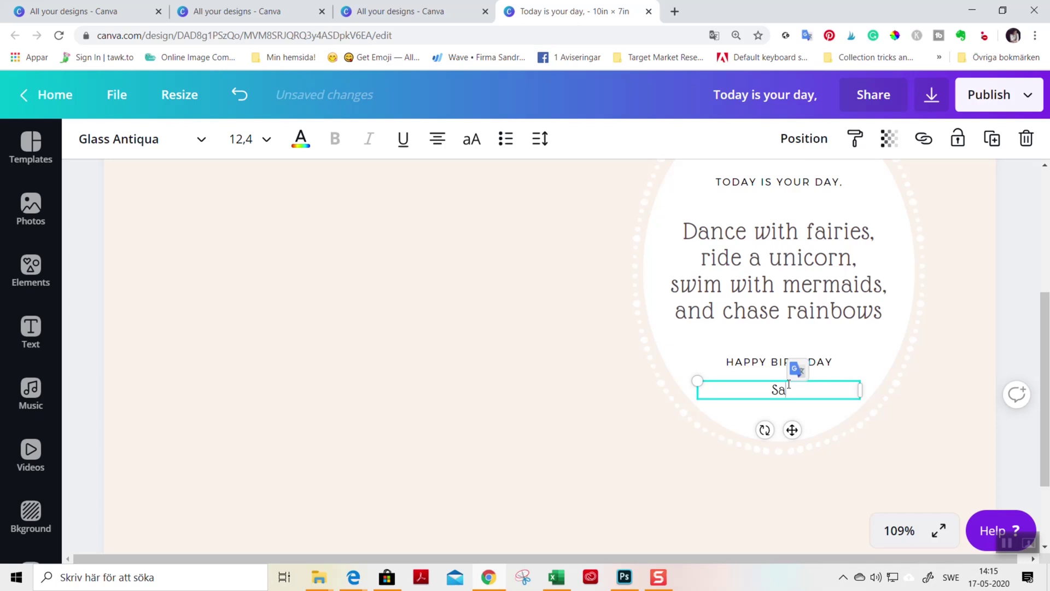
pyautogui.write('ndra')
pyautogui.click(863, 488)
# Raise HAPPY BIRTHDAY slightly and place the name directly beneath it
pyautogui.moveTo(818, 372); pyautogui.dragTo(817, 360)
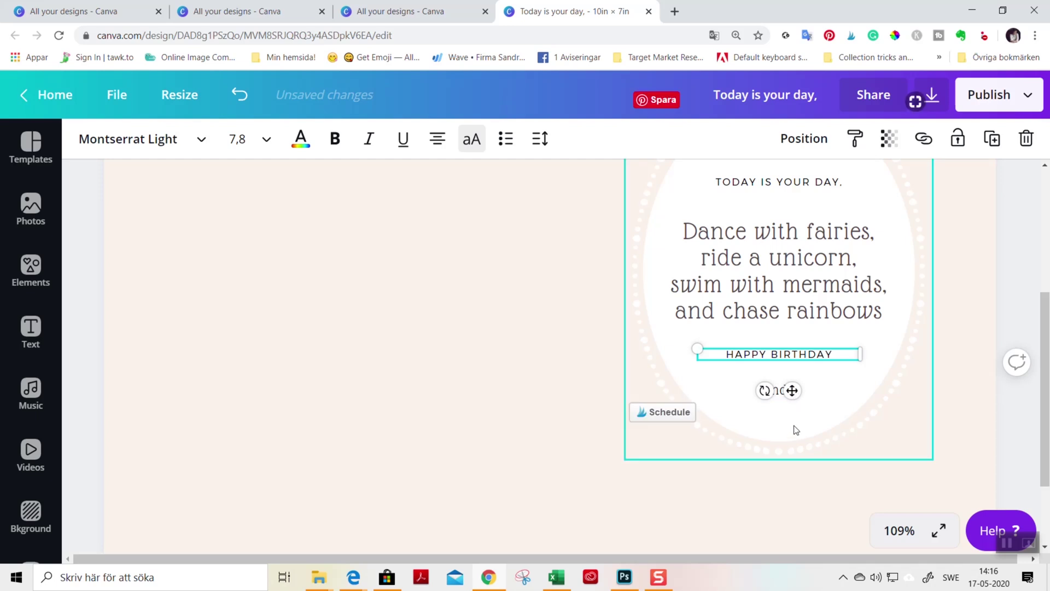
pyautogui.moveTo(779, 390); pyautogui.dragTo(783, 382)
pyautogui.hotkey('ctrl', '-')
pyautogui.hotkey('ctrl', '-')
pyautogui.hotkey('ctrl', '-')
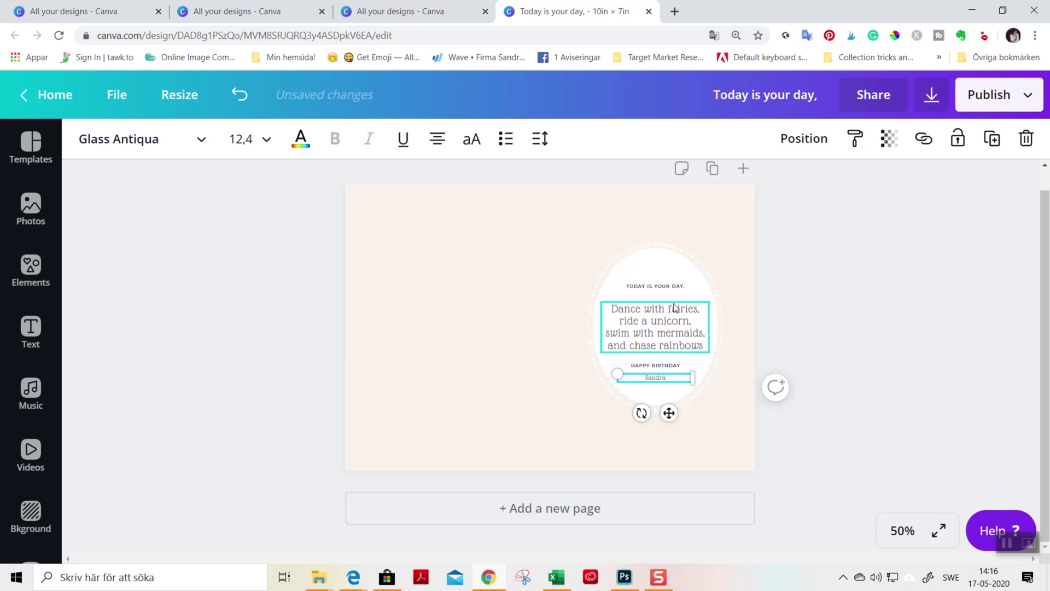
# Group the heading, verse, HAPPY BIRTHDAY and name lines, and nudge the group onto the oval's centre
pyautogui.moveTo(674, 285); pyautogui.dragTo(674, 287)
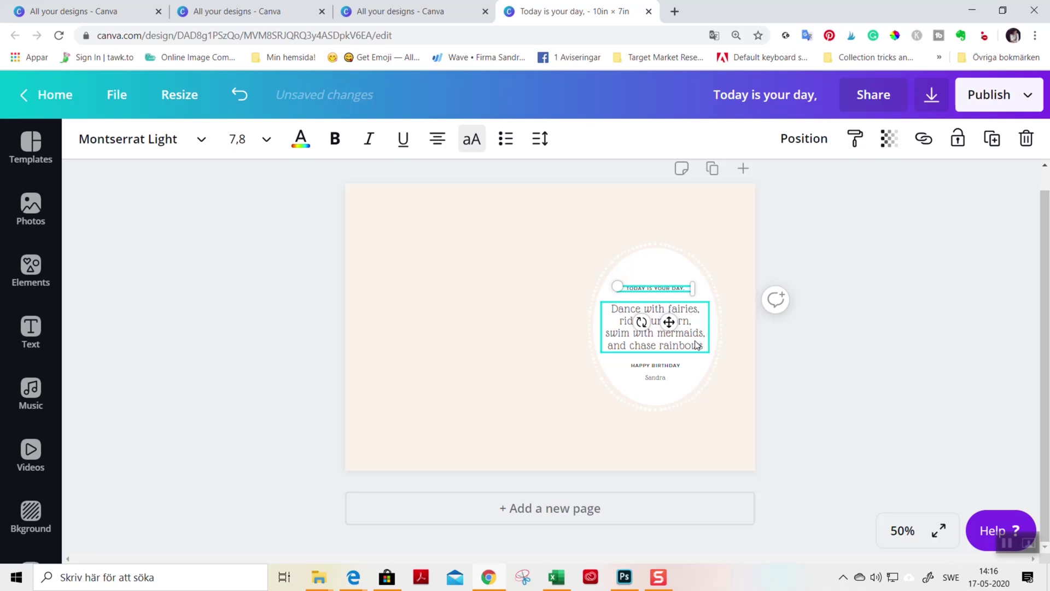
pyautogui.keyDown('shift'); pyautogui.click(705, 320); pyautogui.keyUp('shift')
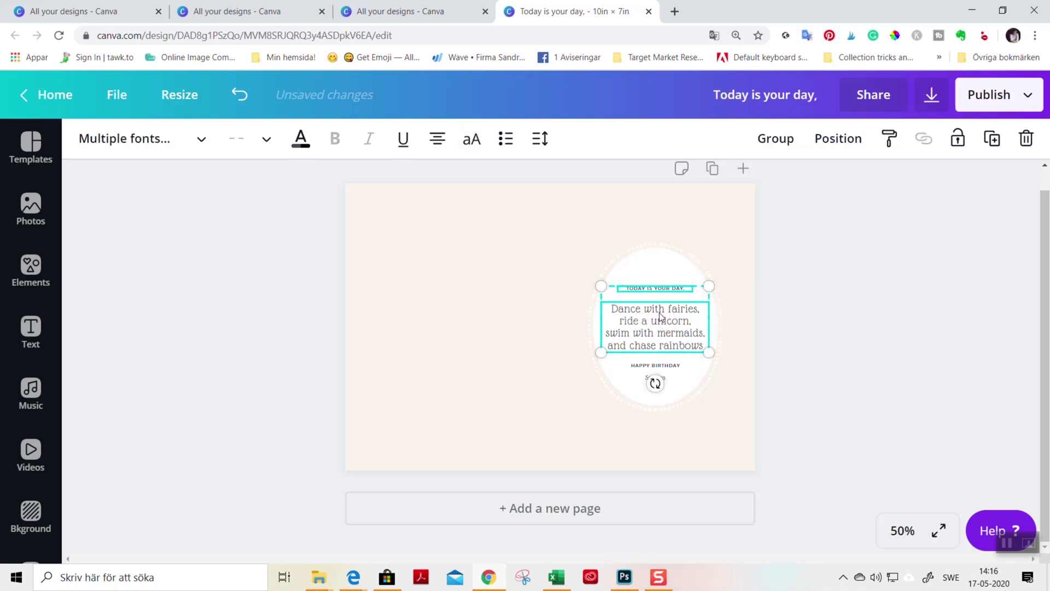
pyautogui.keyDown('shift'); pyautogui.click(656, 365); pyautogui.keyUp('shift')
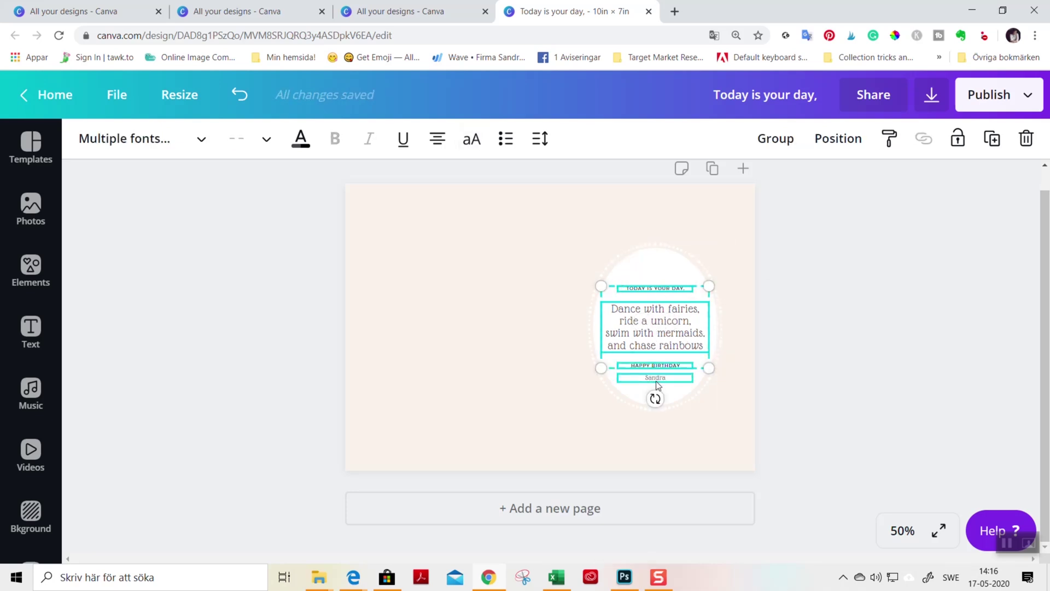
pyautogui.keyDown('shift'); pyautogui.click(657, 382); pyautogui.keyUp('shift')
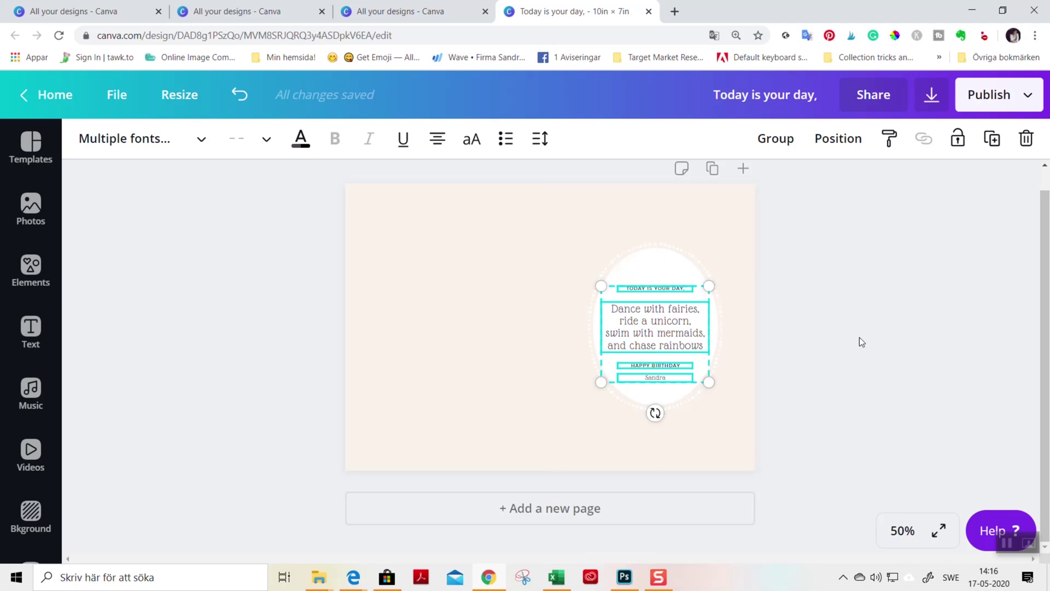
pyautogui.click(776, 138)
pyautogui.moveTo(668, 323); pyautogui.dragTo(667, 319)
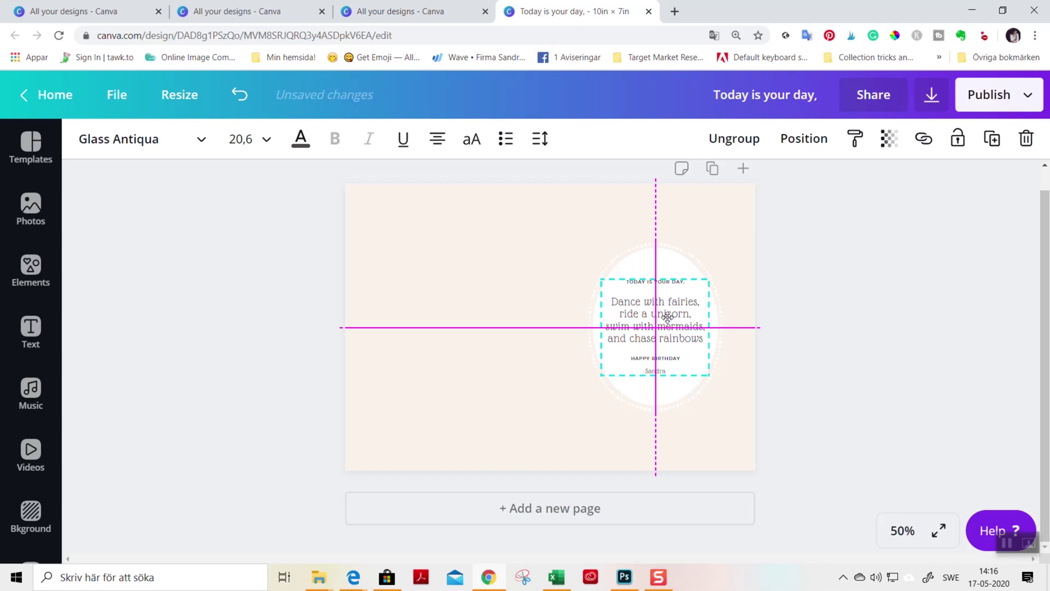
pyautogui.click(915, 426)
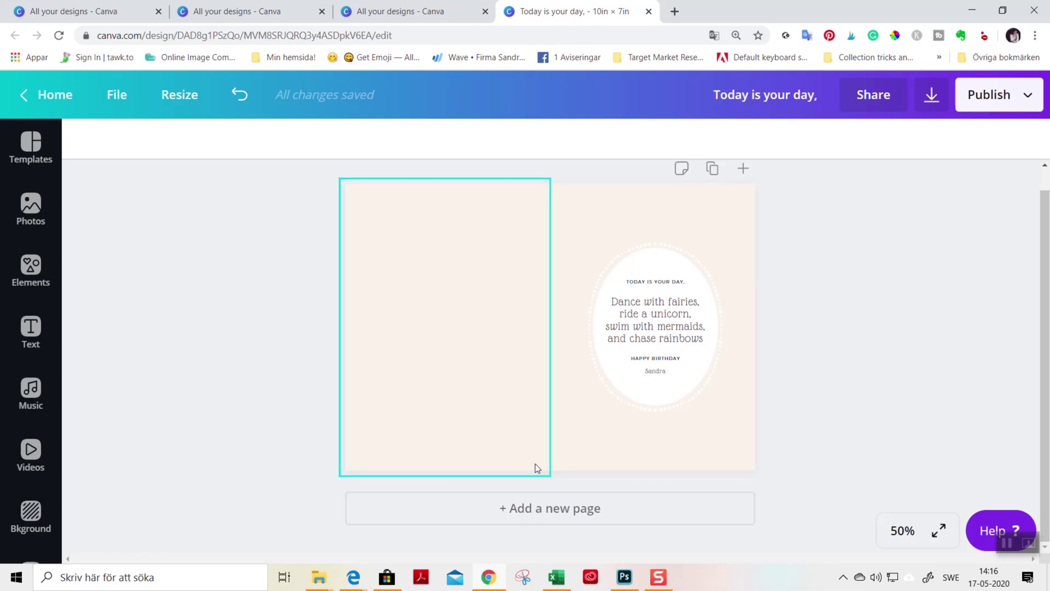
# Unlock the right page and fill it with the light mint brand colour
pyautogui.click(585, 461)
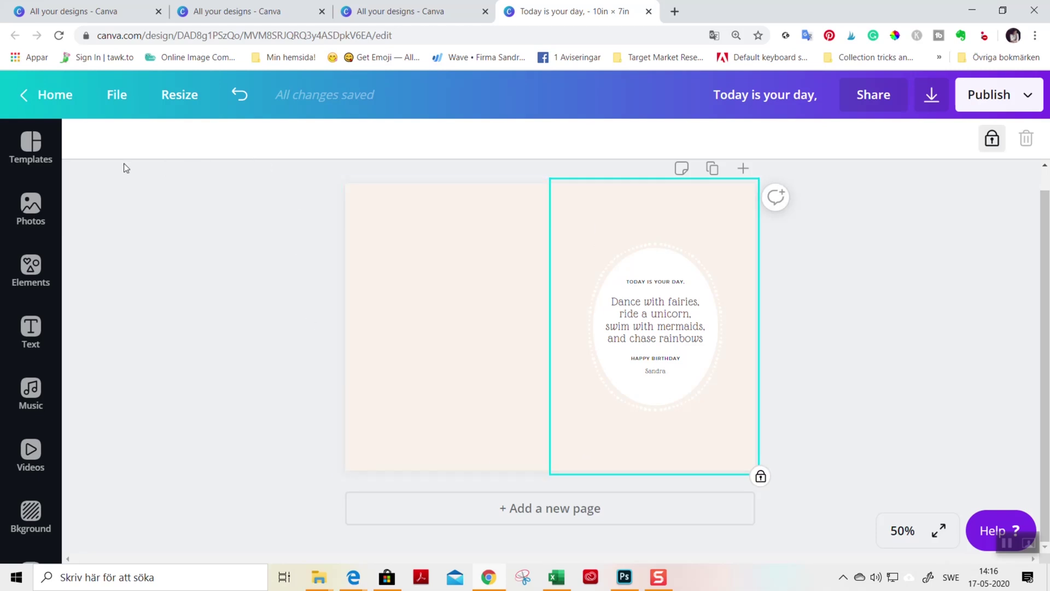
pyautogui.click(992, 138)
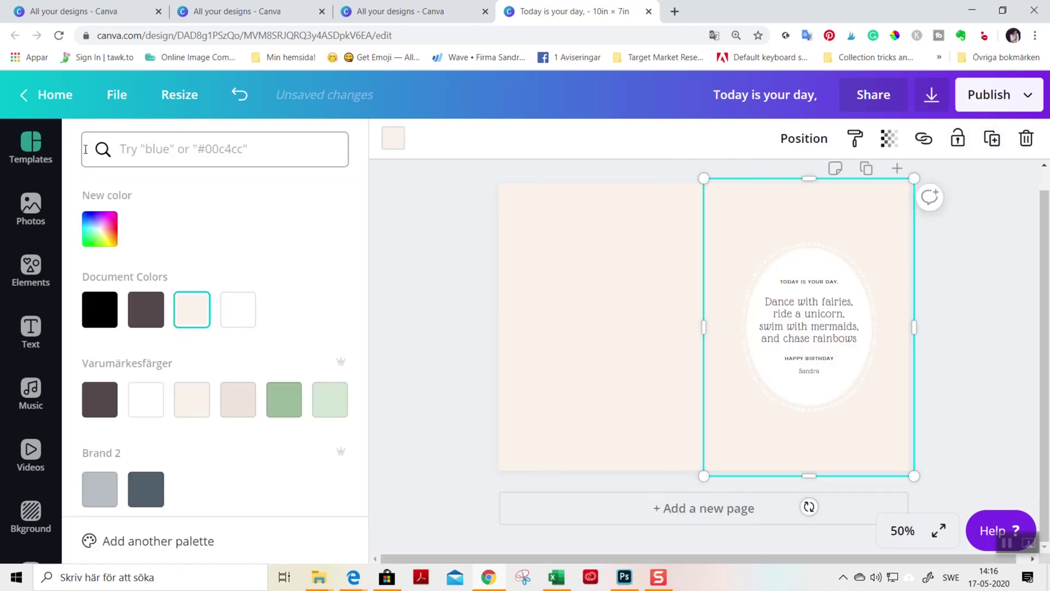
pyautogui.click(283, 402)
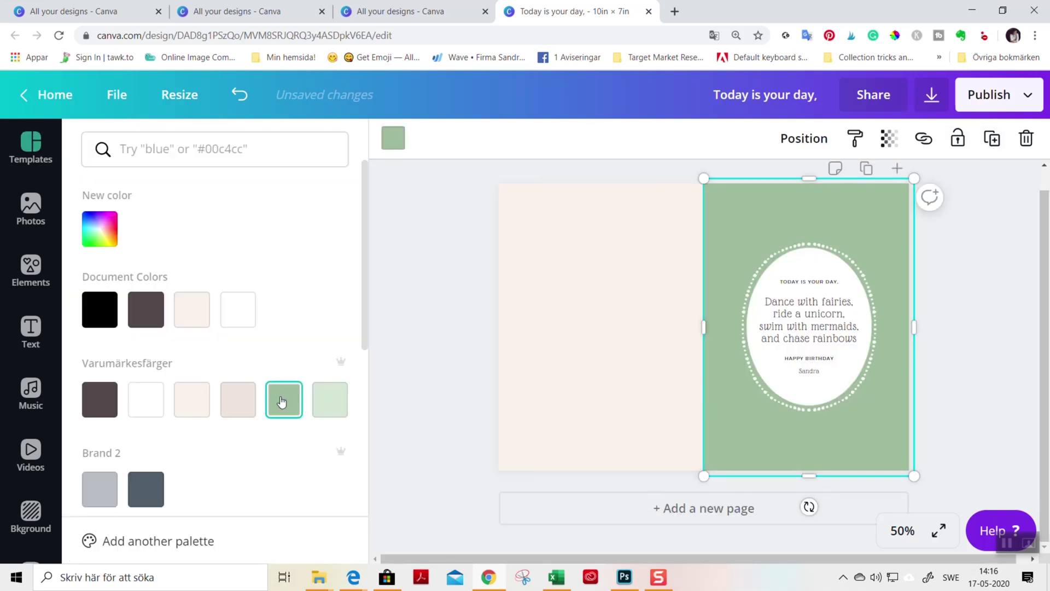
pyautogui.click(331, 402)
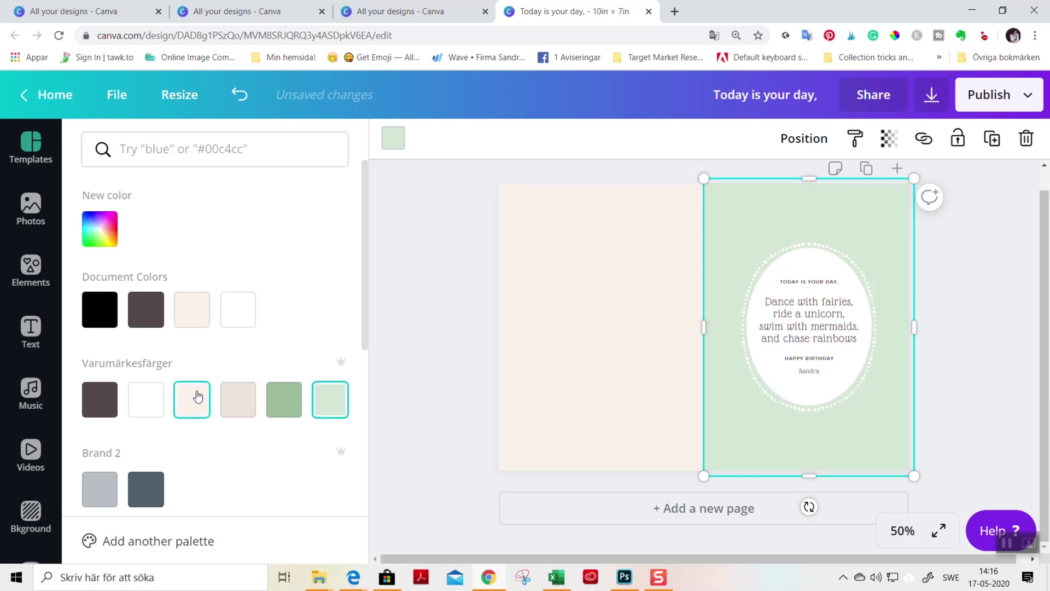
pyautogui.click(27, 208)
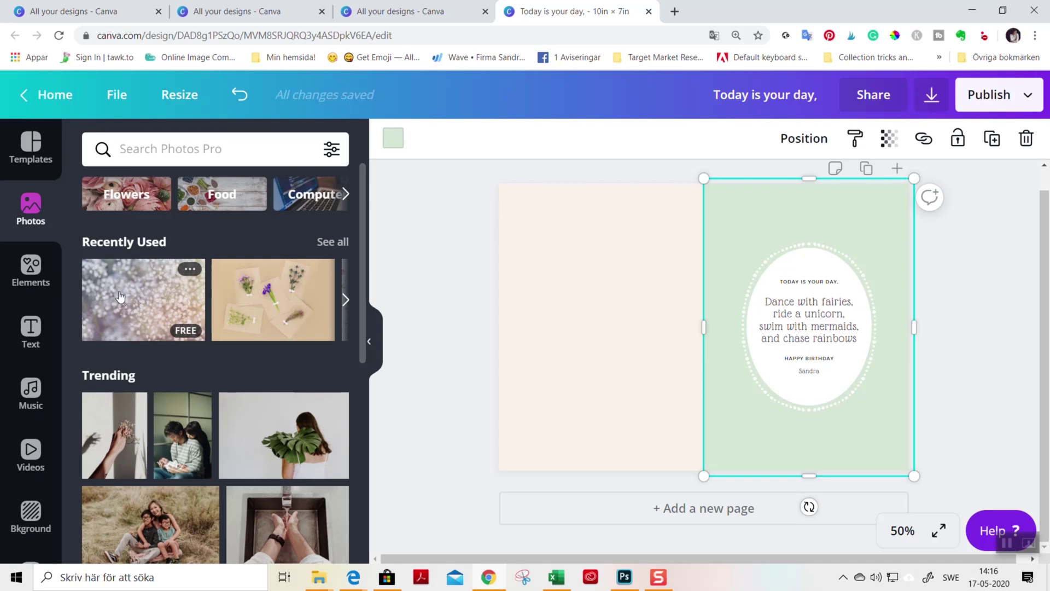
# Try the bokeh photo as the right page's background
pyautogui.moveTo(130, 298); pyautogui.dragTo(716, 213)
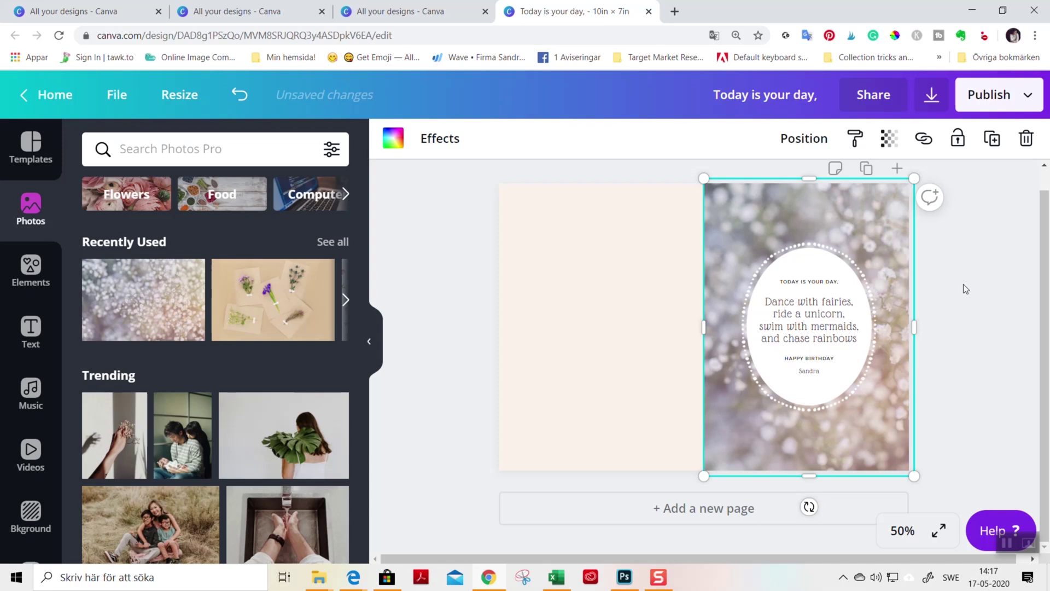
pyautogui.click(977, 297)
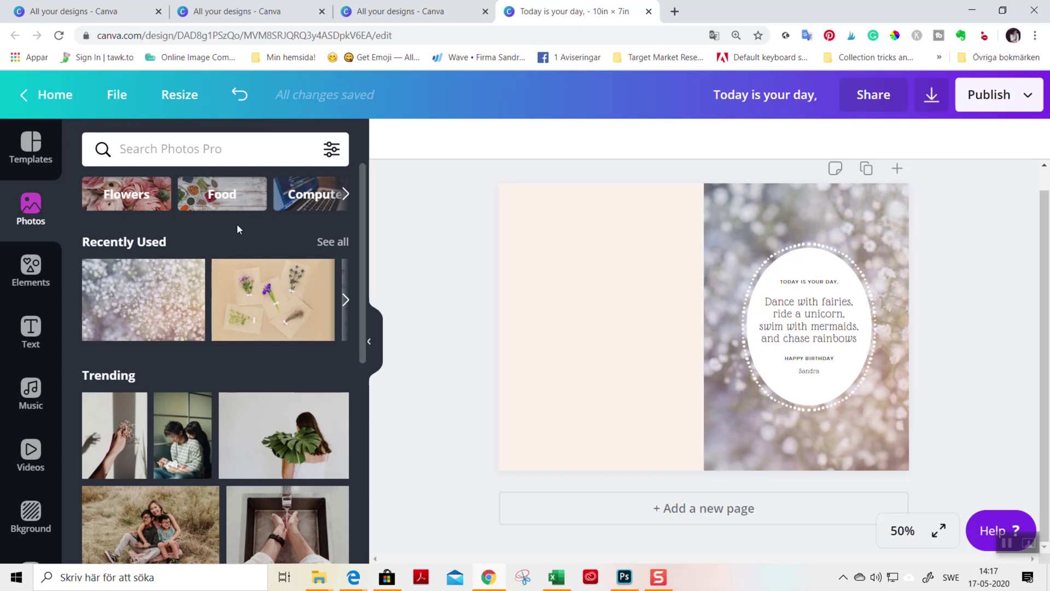
pyautogui.click(370, 345)
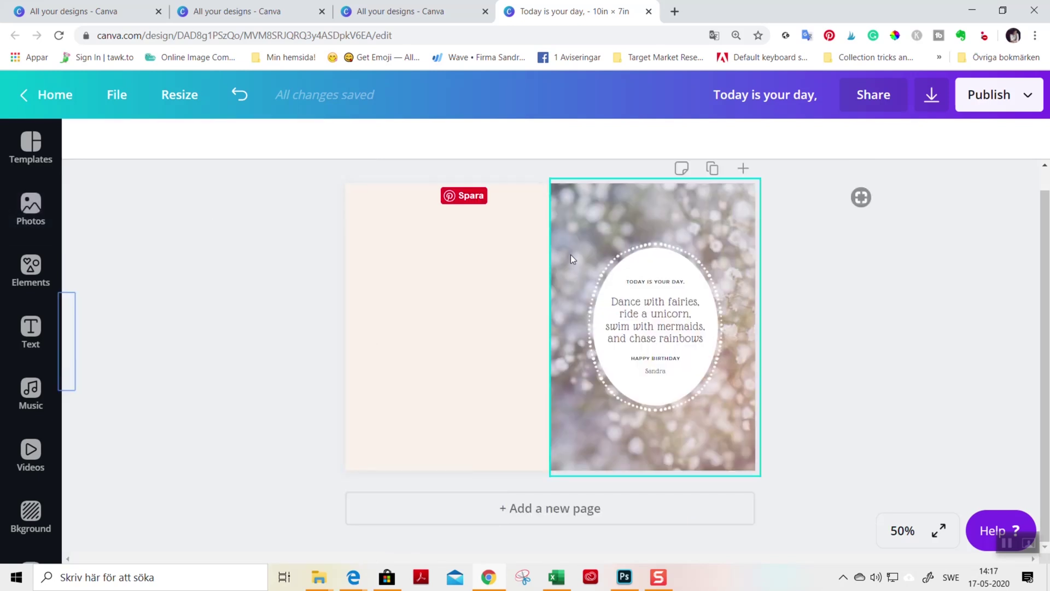
# Replace the photo with the cream brand colour and lock the right page again
pyautogui.click(585, 234)
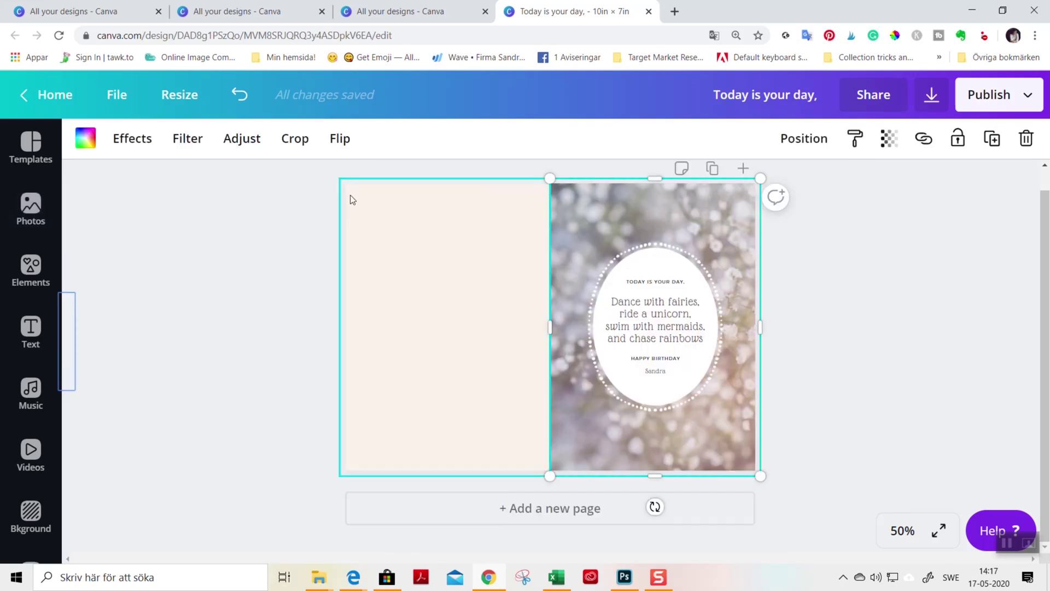
pyautogui.click(85, 138)
pyautogui.click(197, 403)
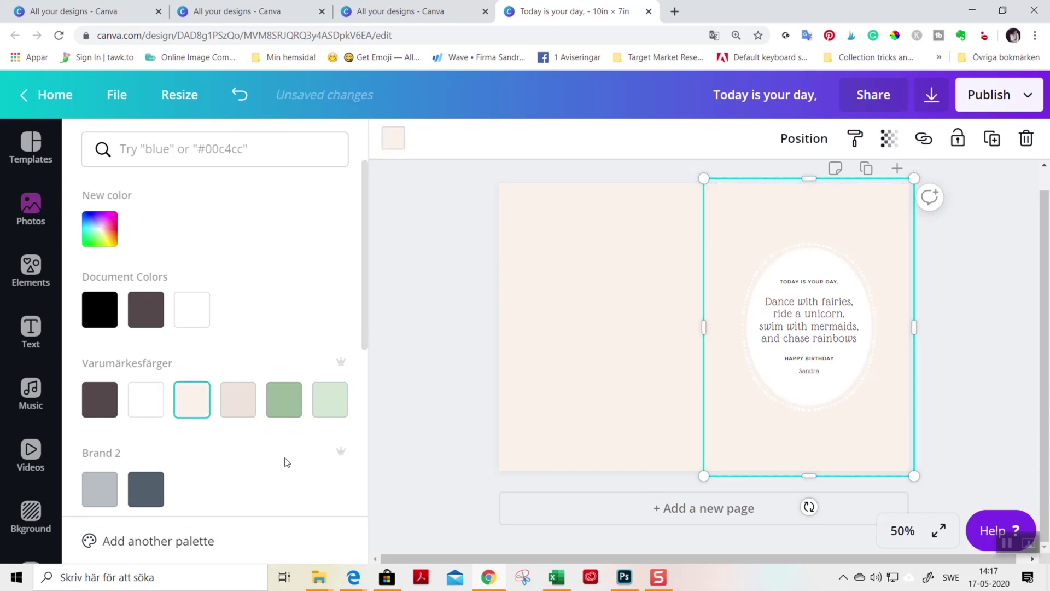
pyautogui.click(1001, 335)
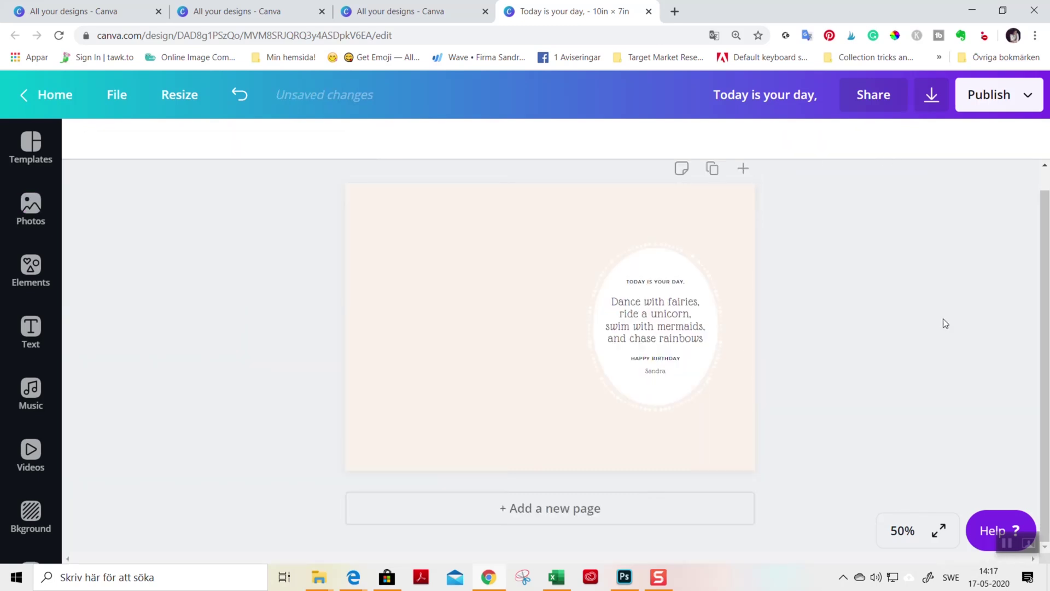
pyautogui.click(603, 242)
pyautogui.click(957, 138)
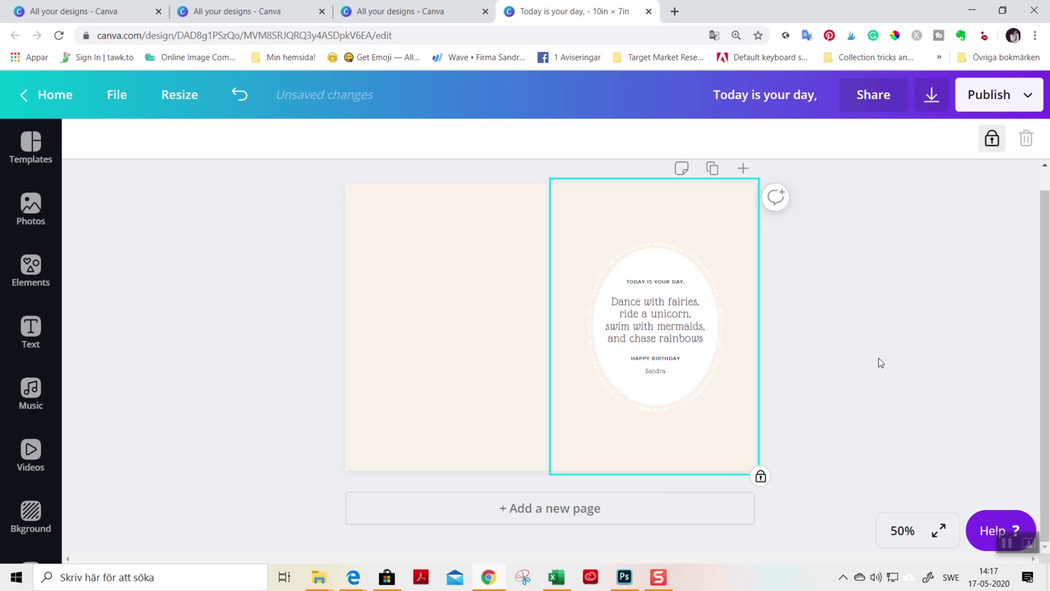
# Download the card as a PDF Print file with crop marks and bleed
pyautogui.click(934, 98)
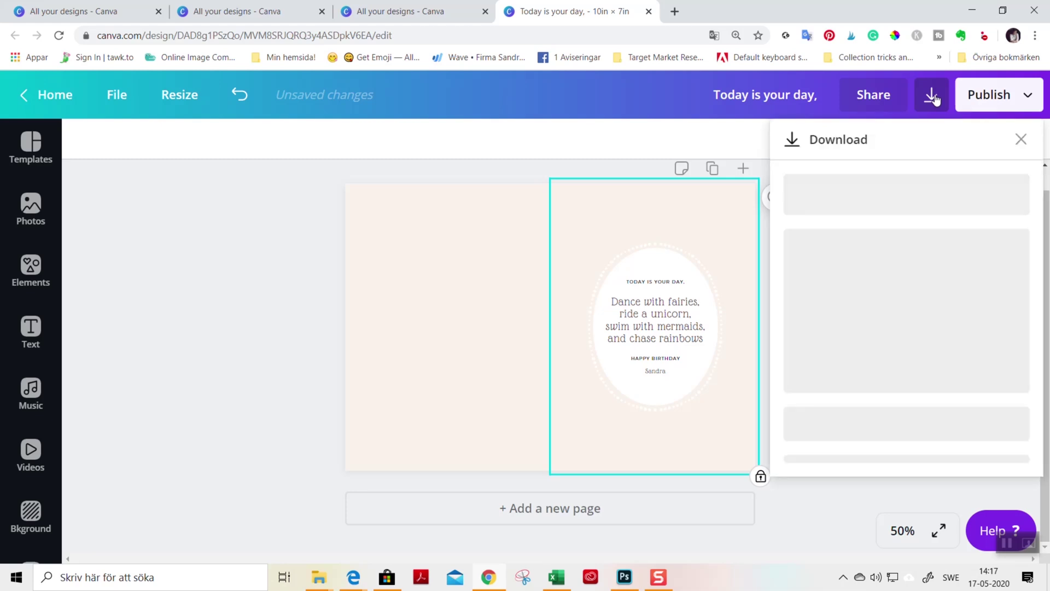
pyautogui.click(910, 225)
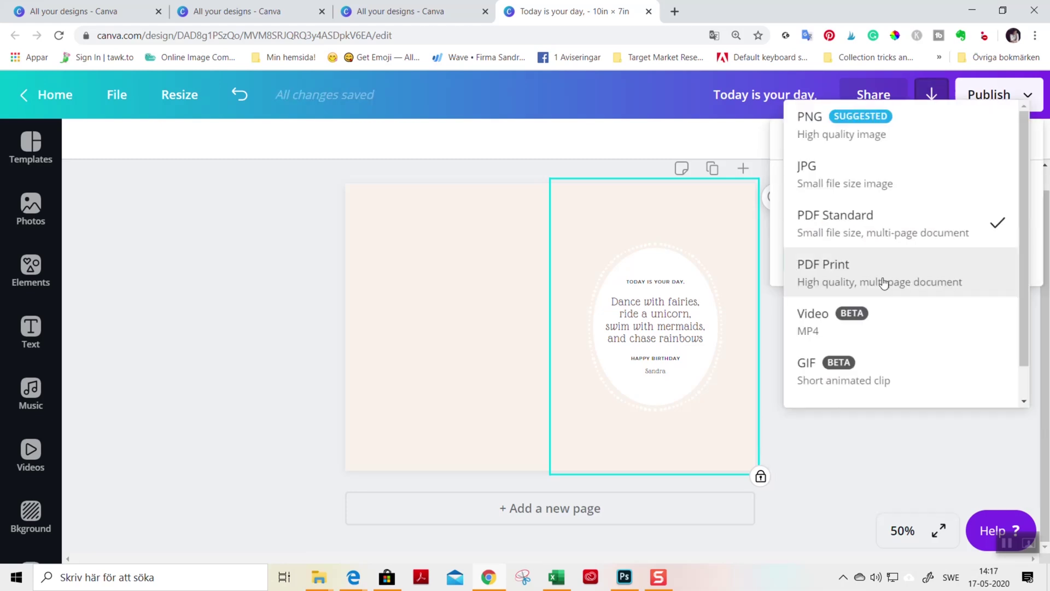
pyautogui.click(883, 283)
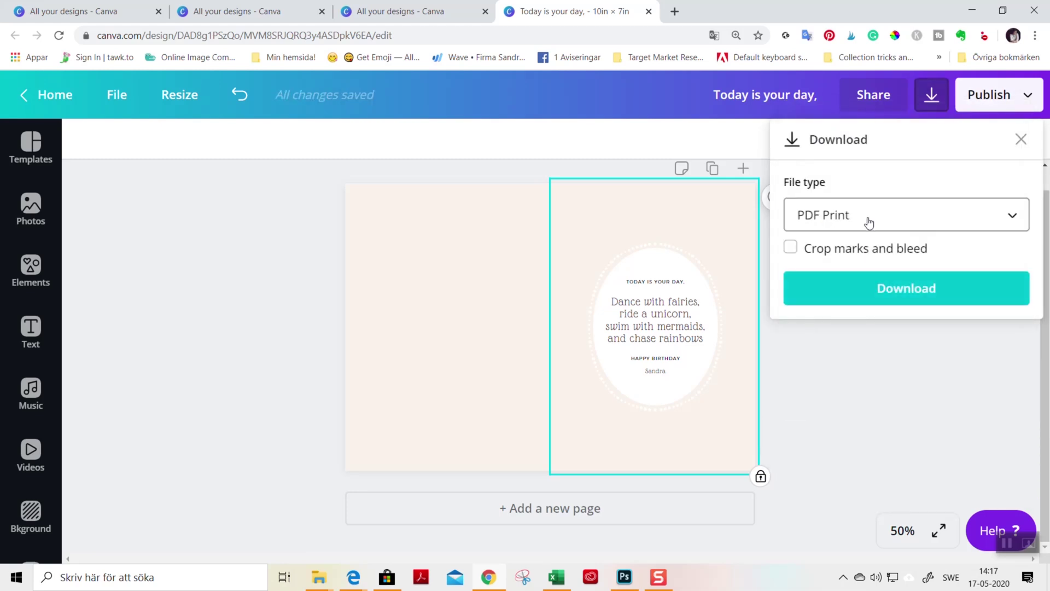
pyautogui.click(791, 248)
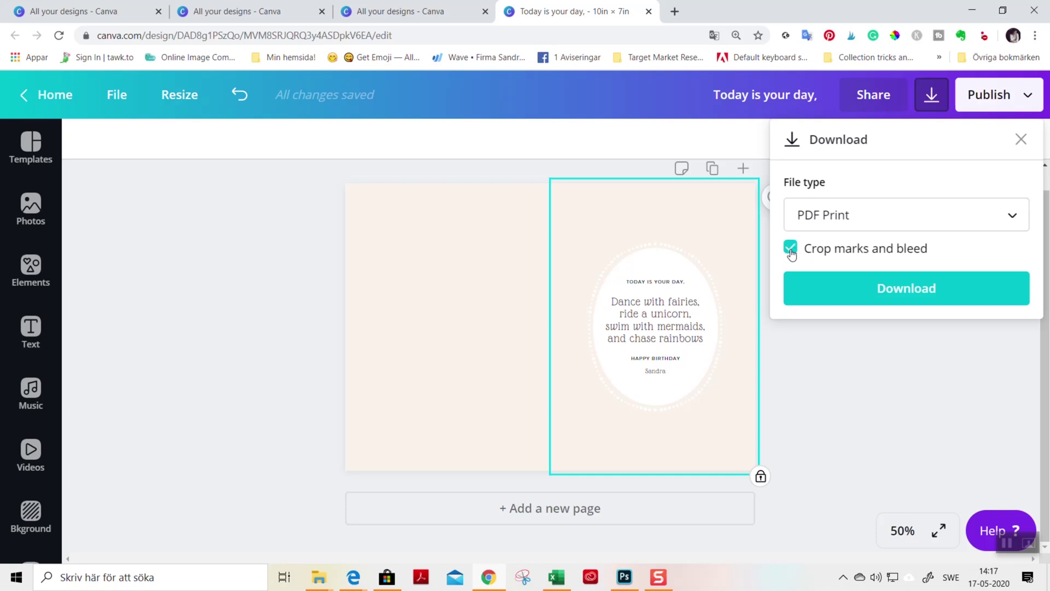
pyautogui.click(870, 296)
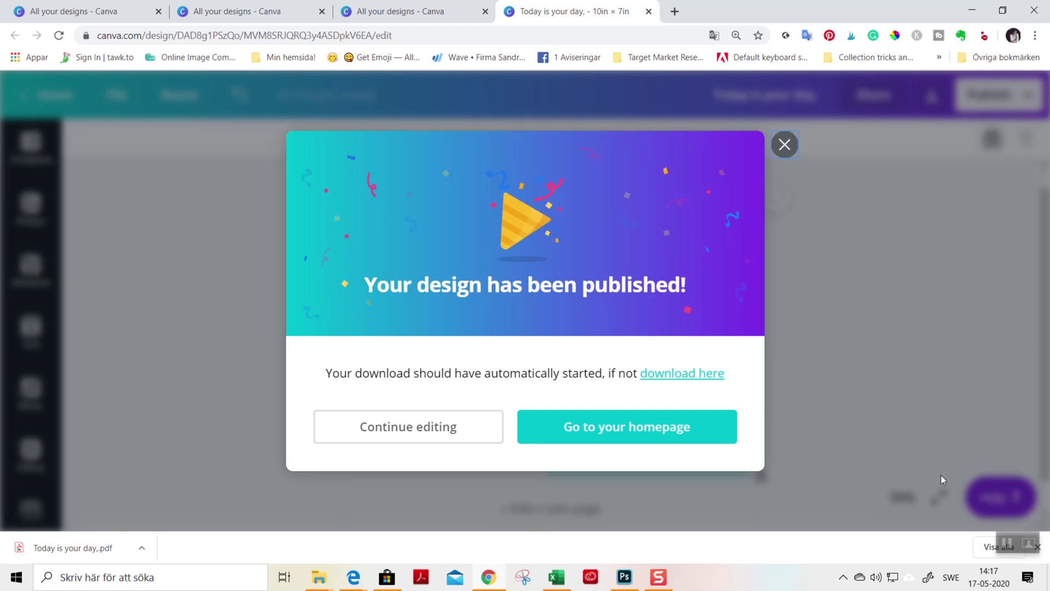